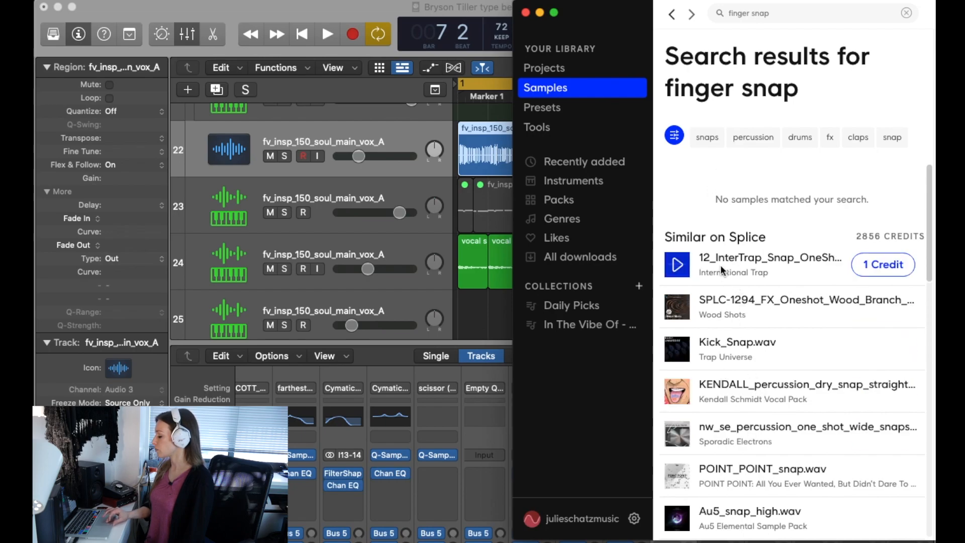
# Switch to Logic Pro, show Flex in the arrangement and fit the end of the track 22 vocal region to bar 3
pyautogui.press('super+Tab')
pyautogui.scroll(5, 520, 185)
pyautogui.hscroll(-7, 520, 185)
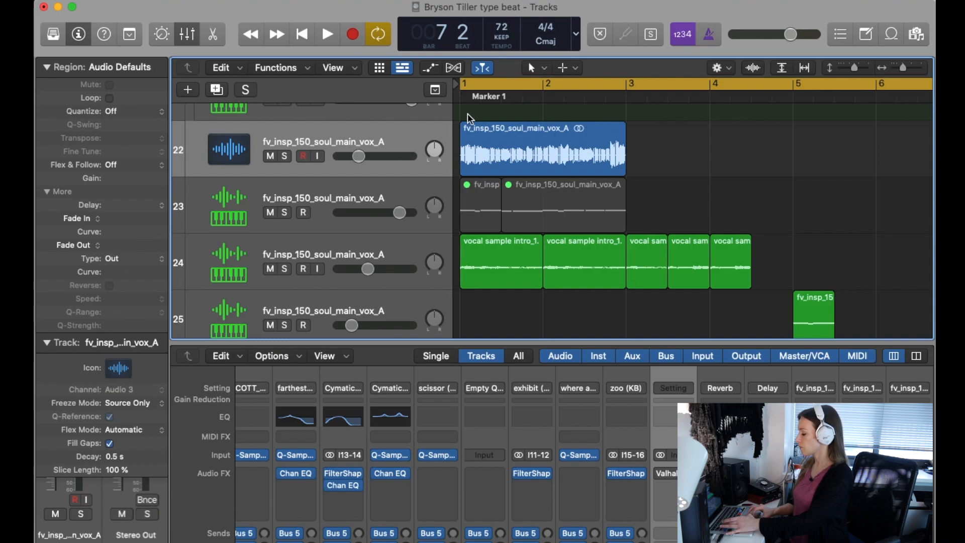
pyautogui.click(454, 68)
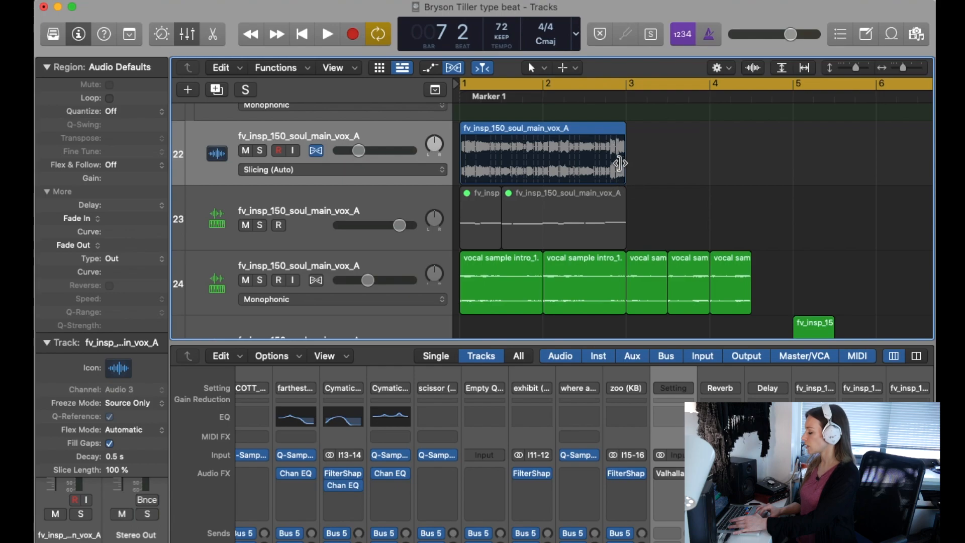
pyautogui.moveTo(618, 163)
pyautogui.mouseDown()
pyautogui.moveTo(639, 160)
pyautogui.moveTo(594, 161)
pyautogui.moveTo(625, 161)
pyautogui.mouseUp()
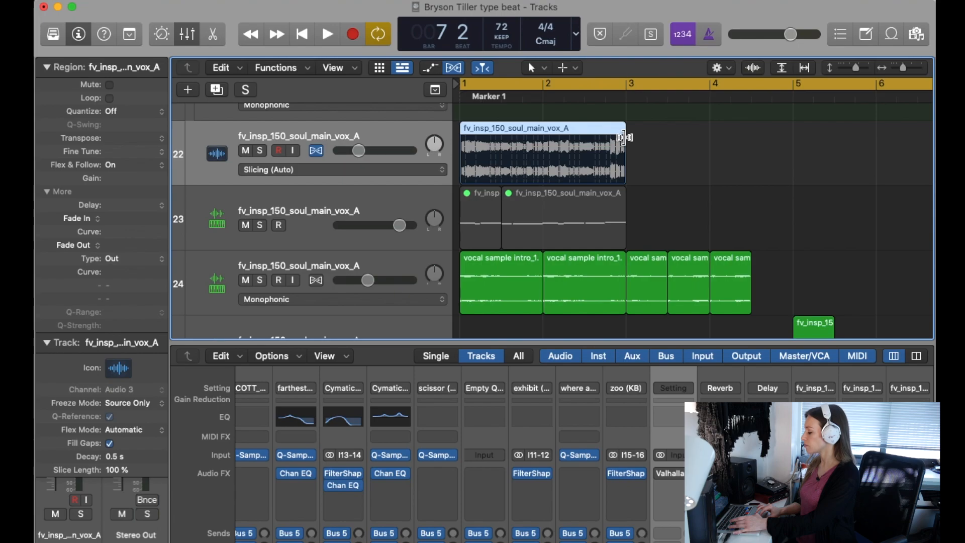
pyautogui.moveTo(624, 137)
pyautogui.mouseDown()
pyautogui.moveTo(601, 143)
pyautogui.moveTo(621, 135)
pyautogui.mouseUp()
# Solo track 22 and audition its vocal from the playhead at bar 3
pyautogui.scroll(3, 623, 131)
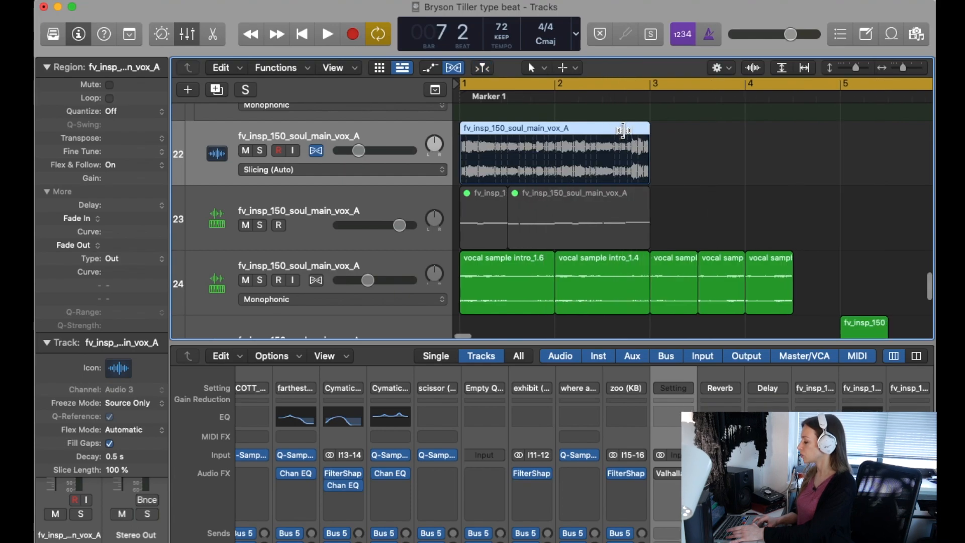
pyautogui.click(658, 94)
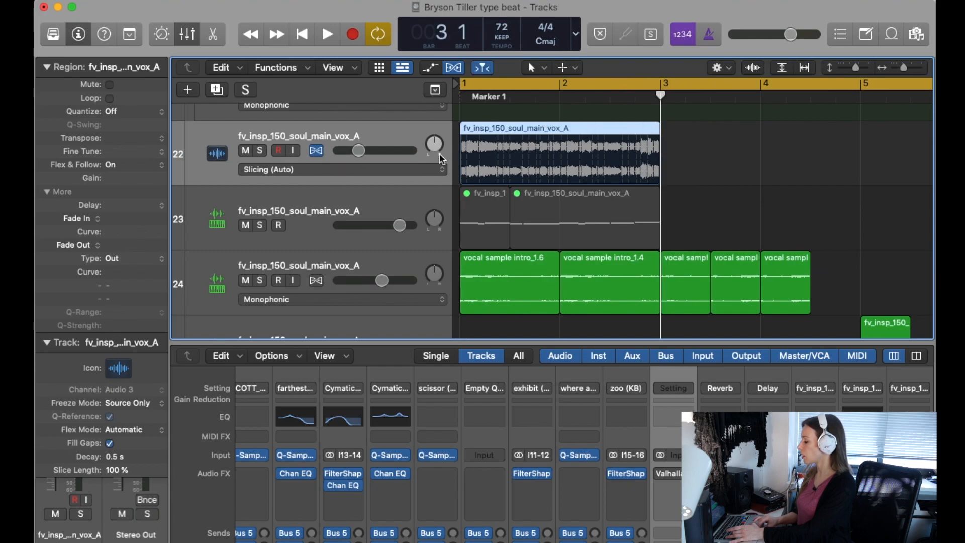
pyautogui.click(260, 150)
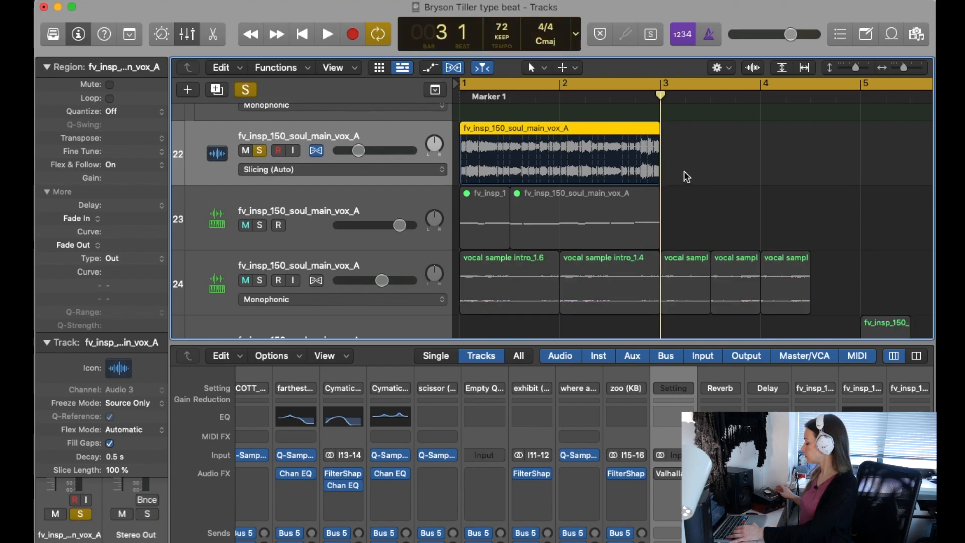
pyautogui.press('space')
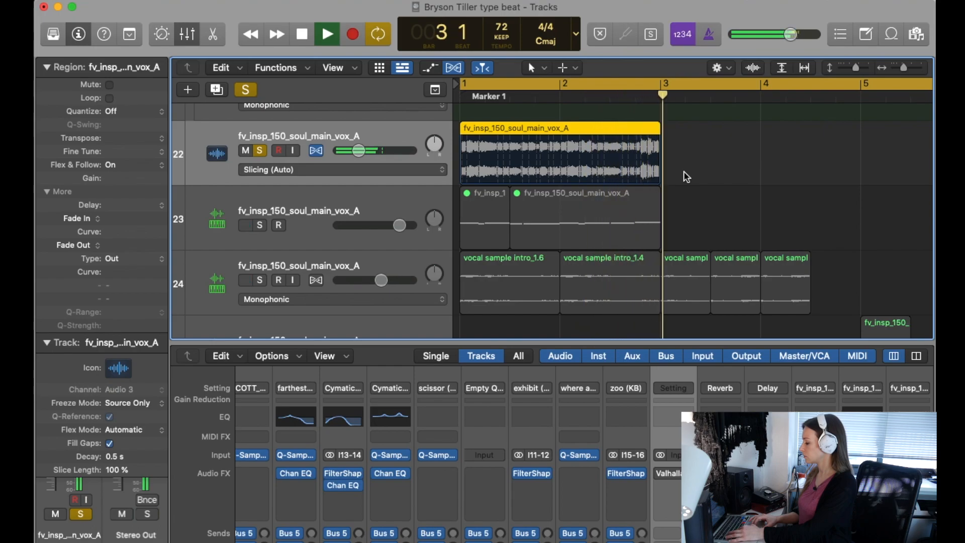
pyautogui.press('space')
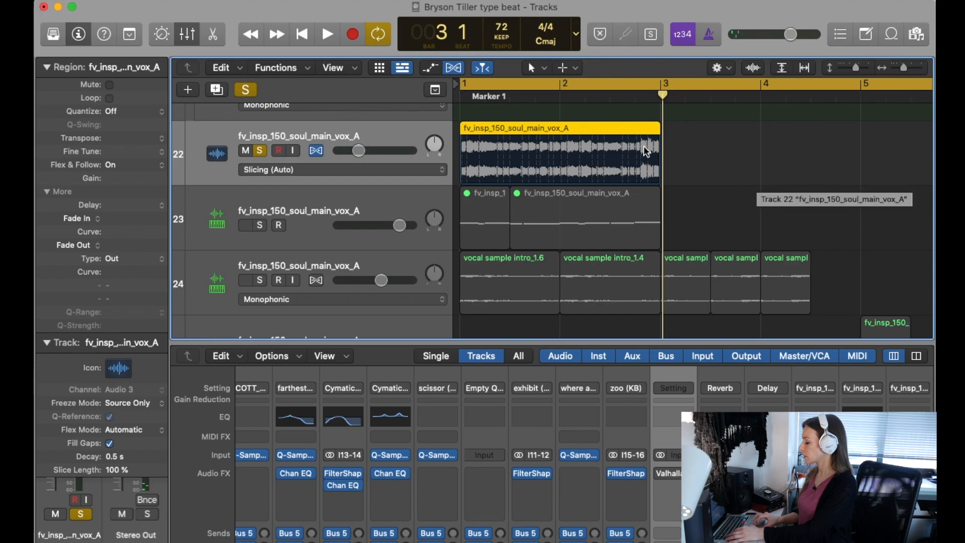
# Turn off Flex on track 22 and remove its solo
pyautogui.click(315, 150)
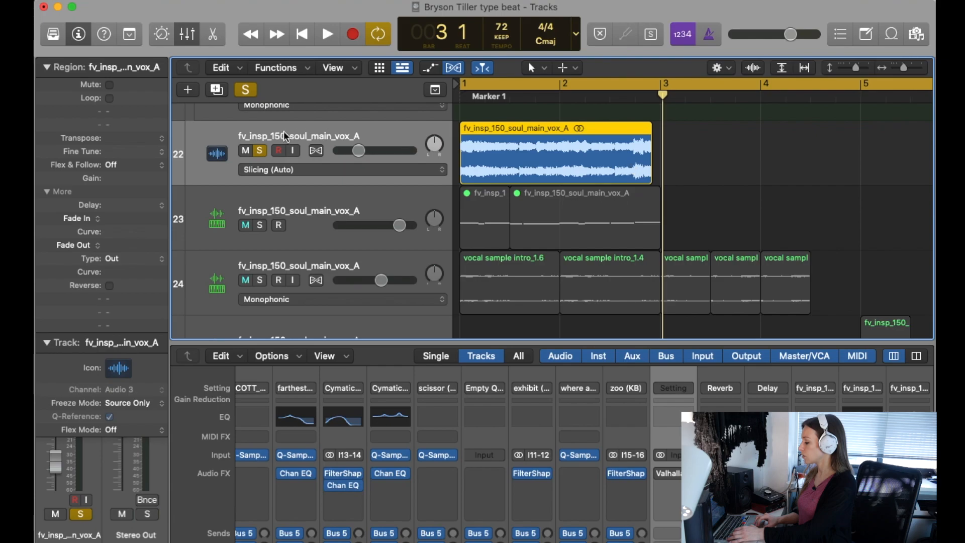
pyautogui.press('s')
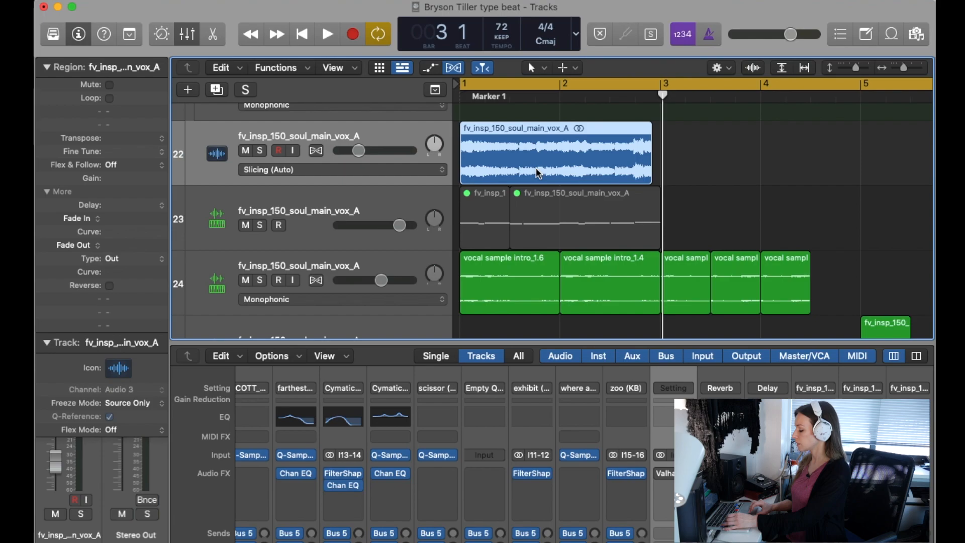
# Try to create a Quick Sampler (Optimized) track from the track 22 vocal region, then undo the region's move
pyautogui.moveTo(522, 151); pyautogui.dragTo(421, 312)
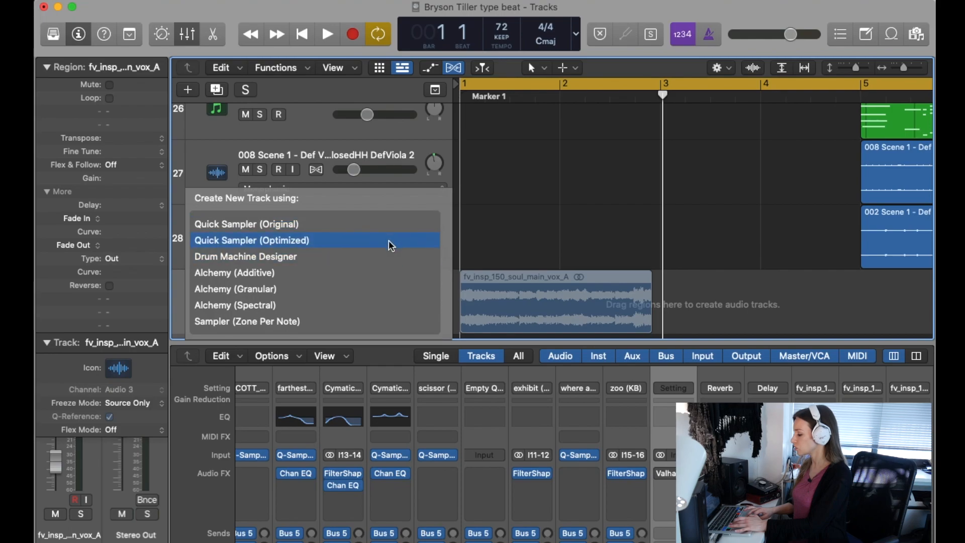
pyautogui.moveTo(388, 240); pyautogui.dragTo(472, 236)
pyautogui.press('super+z')
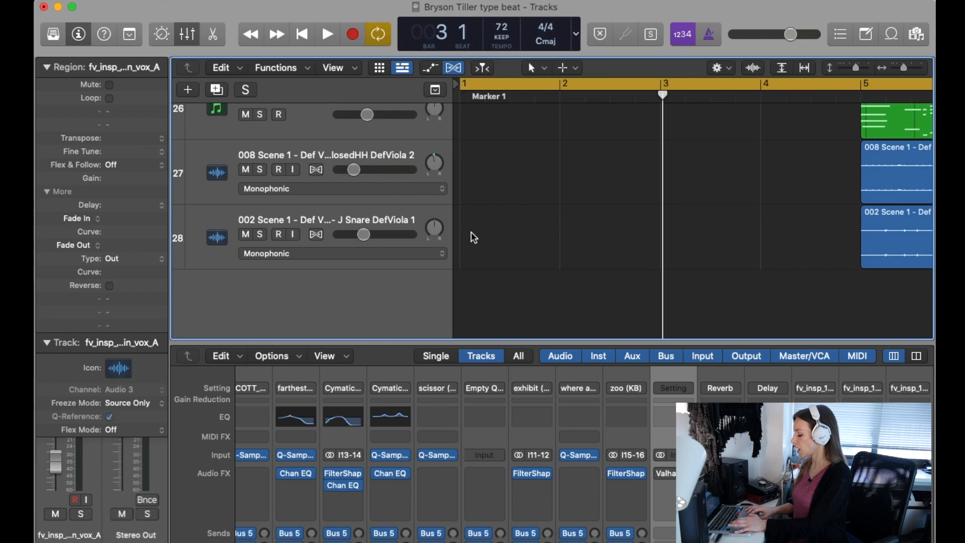
# Open the Quick Sampler on track 23 and set its slice mode to Beat Divisions with a division of 1
pyautogui.scroll(10, 471, 236)
pyautogui.scroll(4, 471, 236)
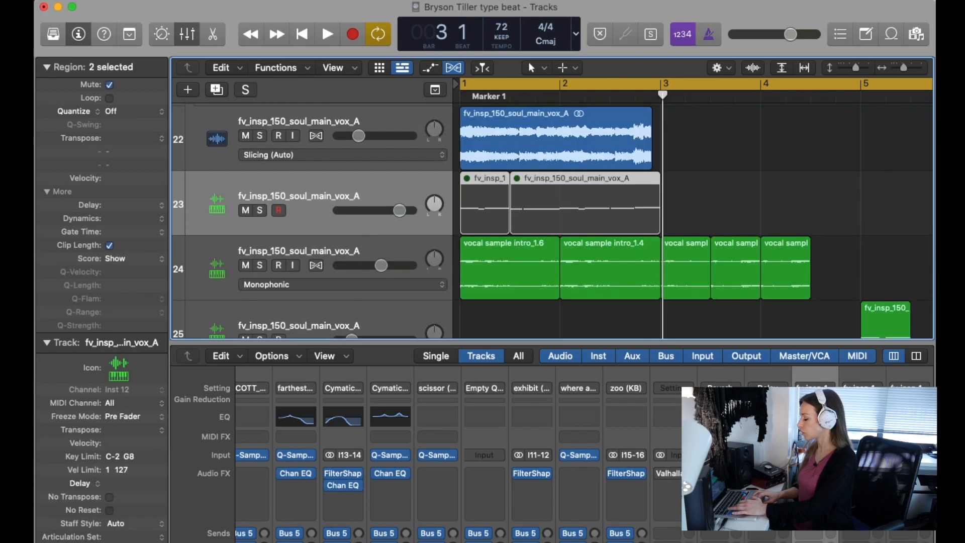
pyautogui.click(815, 455)
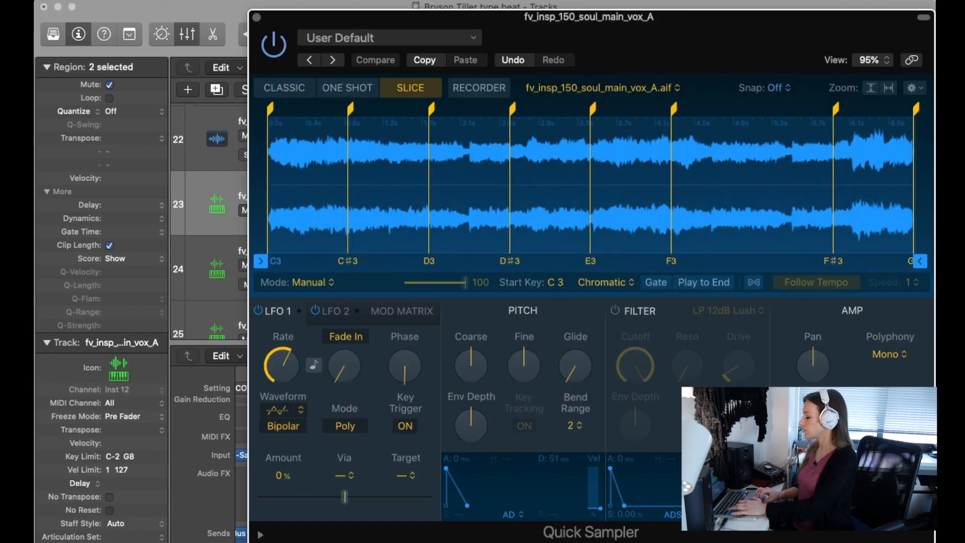
pyautogui.moveTo(771, 34); pyautogui.dragTo(716, 34)
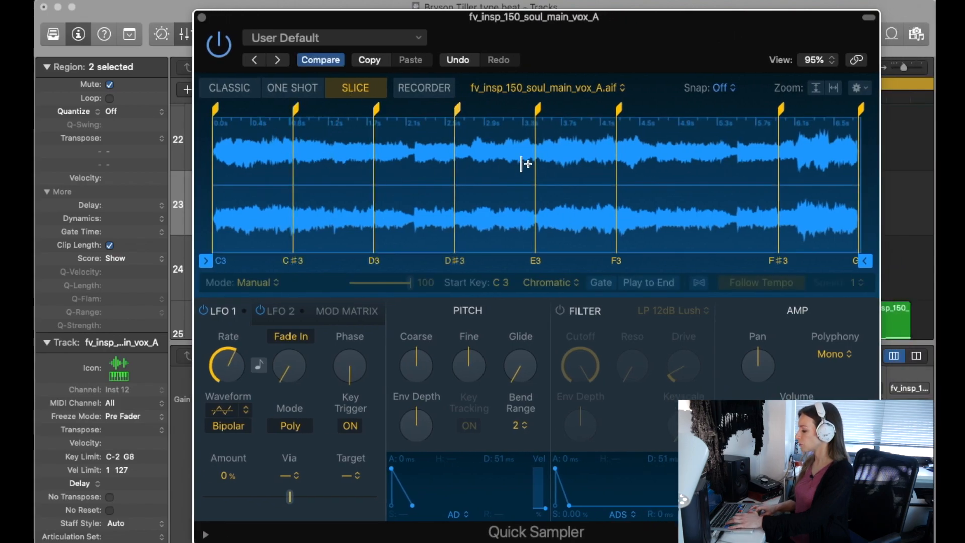
pyautogui.click(276, 283)
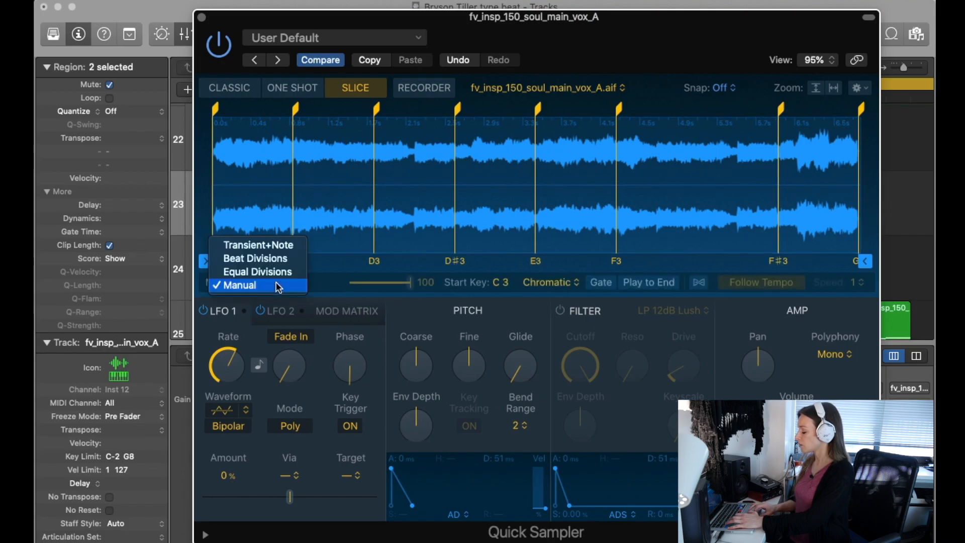
pyautogui.click(255, 259)
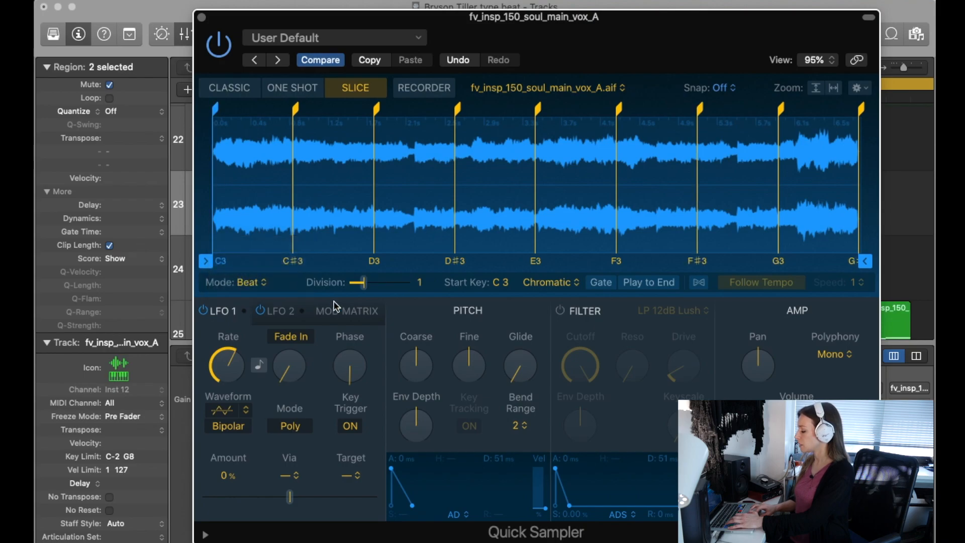
pyautogui.moveTo(363, 287); pyautogui.dragTo(365, 291)
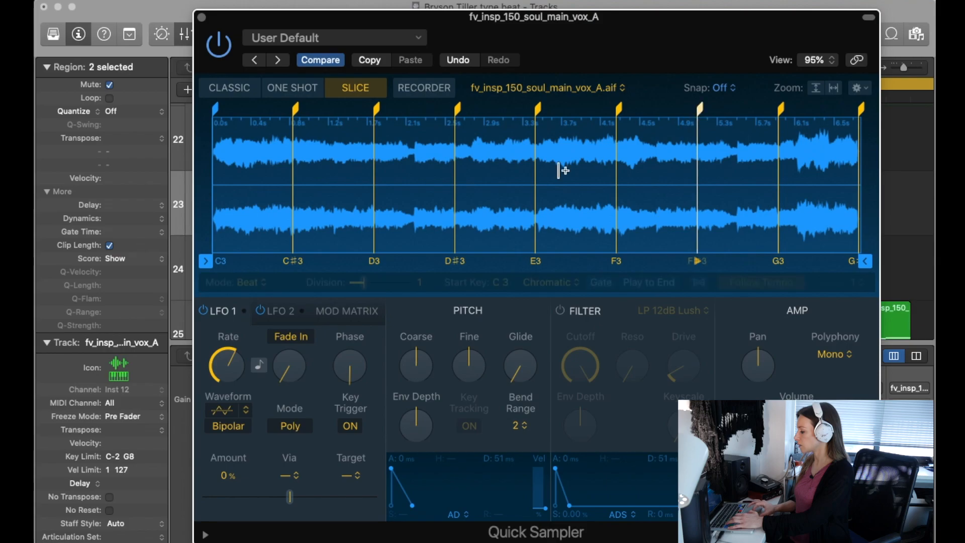
# Delete the F#3 slice marker, the one between the F3 and G3 slices of the vocal waveform
pyautogui.doubleClick(699, 107)
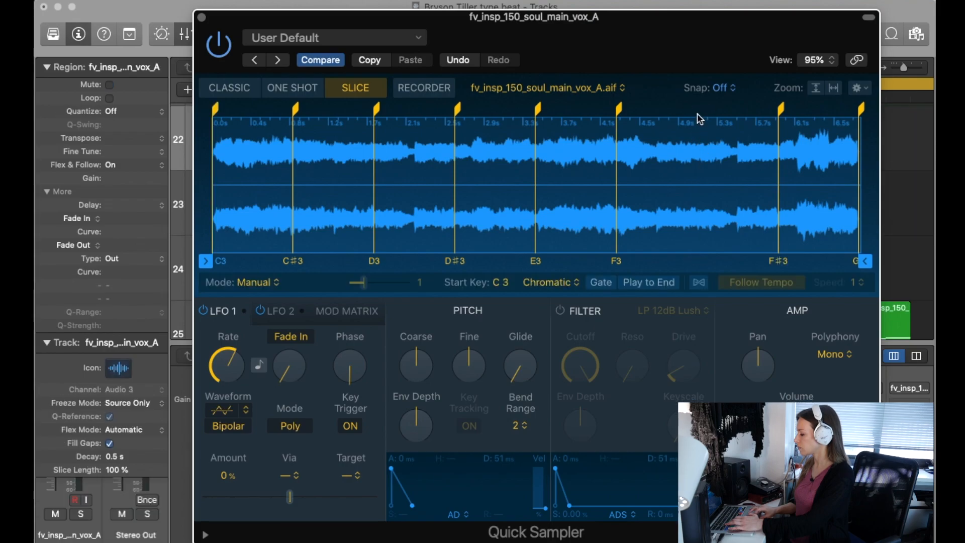
pyautogui.doubleClick(500, 284)
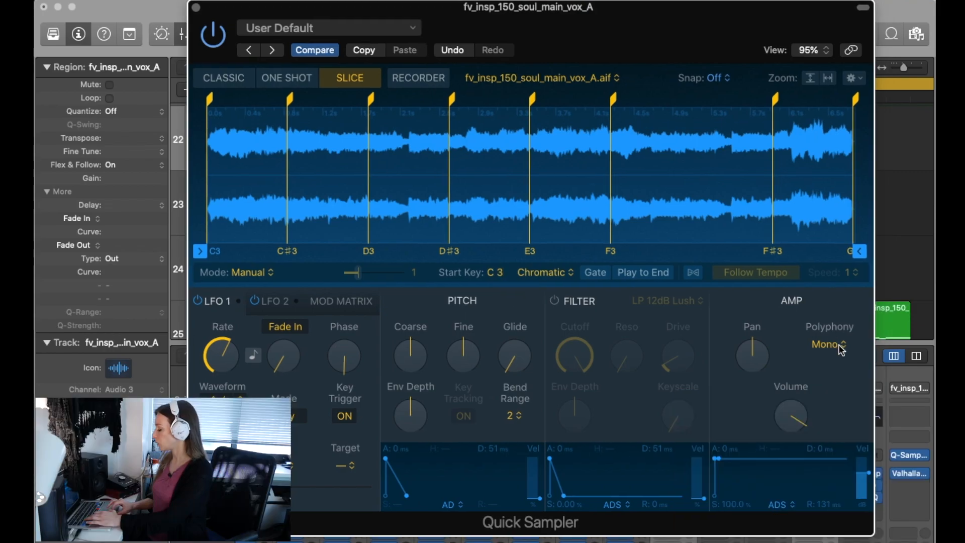
# View the Quick Sampler's polyphony options, leave it on Mono and close the sampler
pyautogui.click(842, 349)
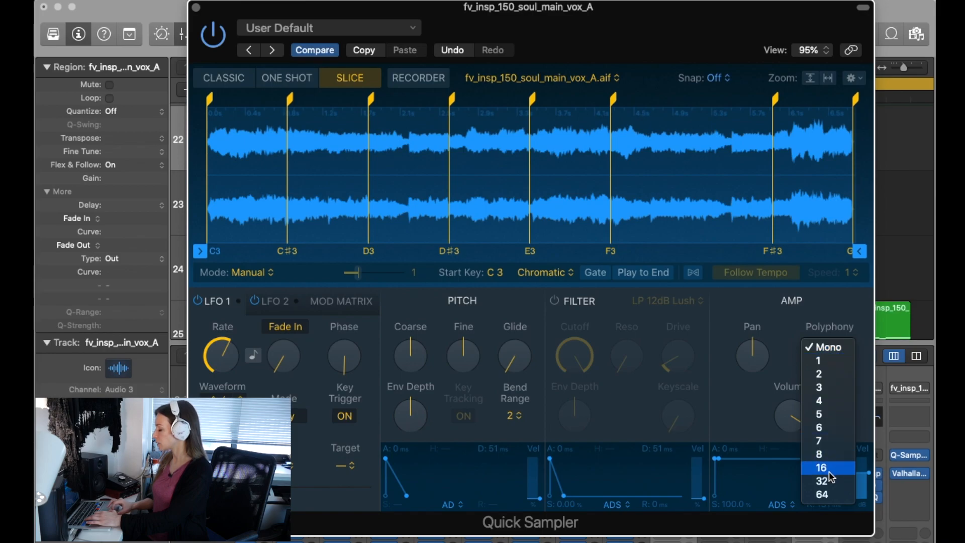
pyautogui.click(848, 313)
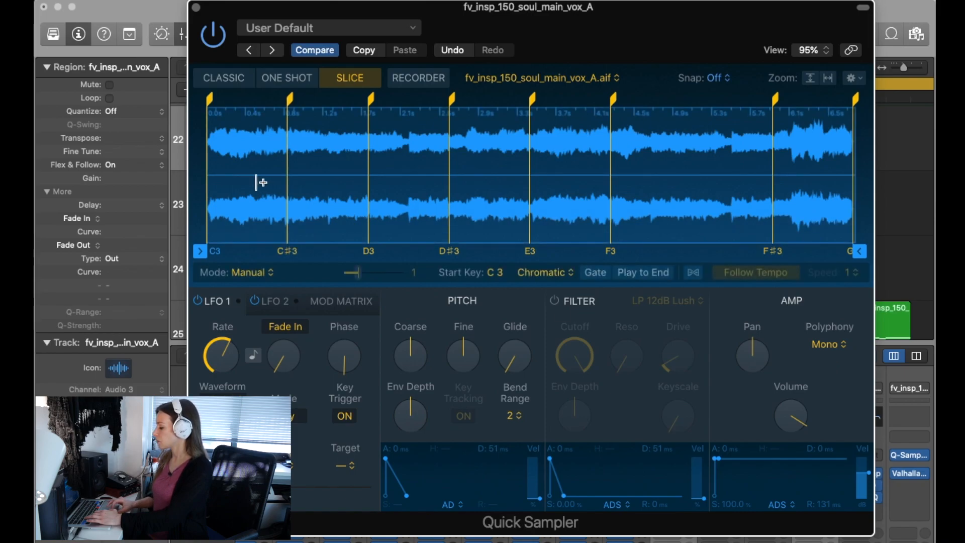
pyautogui.click(196, 7)
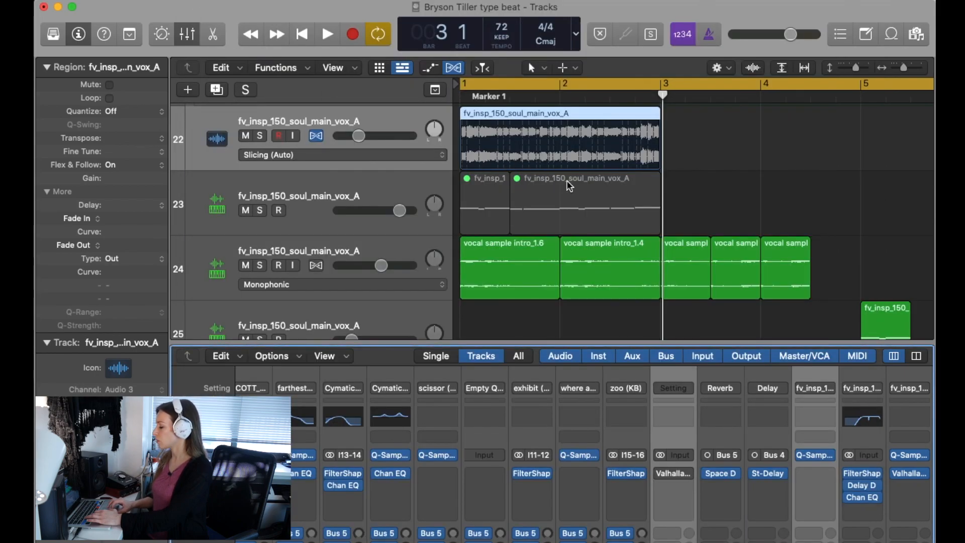
# Open the MIDI regions of track 23 in the Piano Roll and audition two of the first notes
pyautogui.click(306, 185)
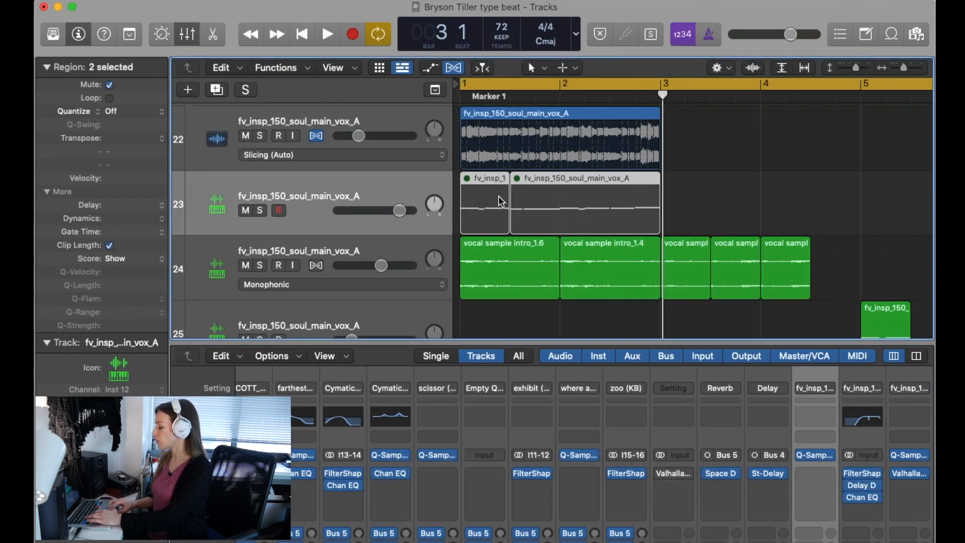
pyautogui.doubleClick(487, 193)
pyautogui.click(426, 417)
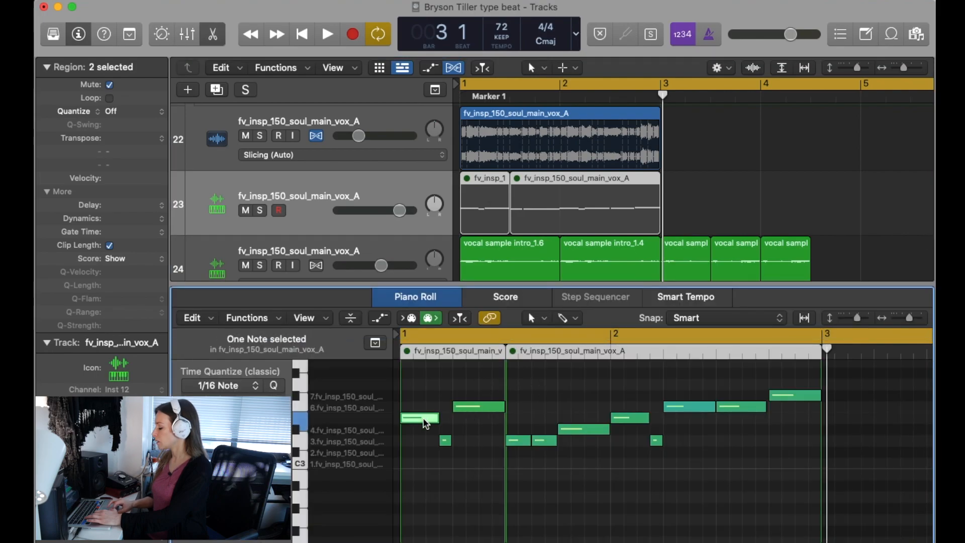
pyautogui.click(478, 406)
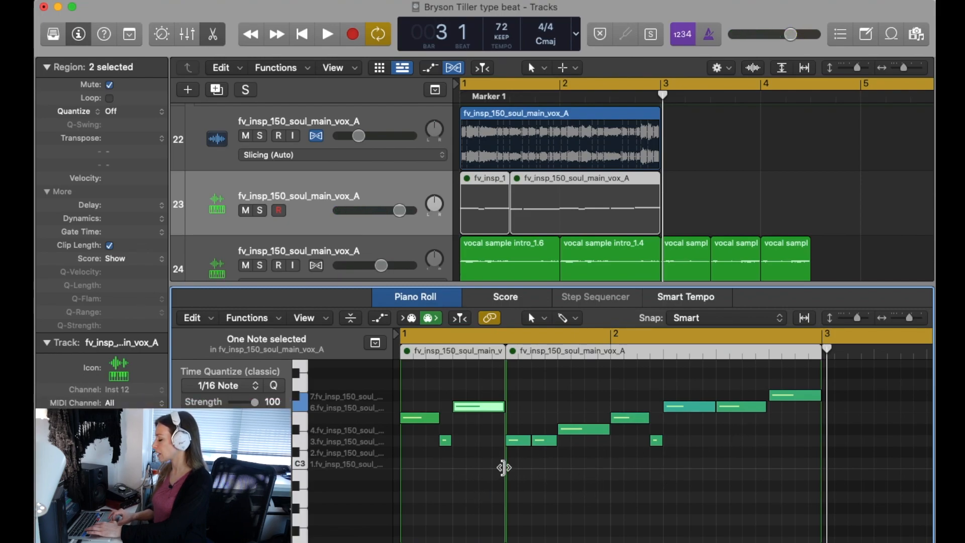
pyautogui.scroll(-3, 524, 205)
pyautogui.scroll(2, 526, 206)
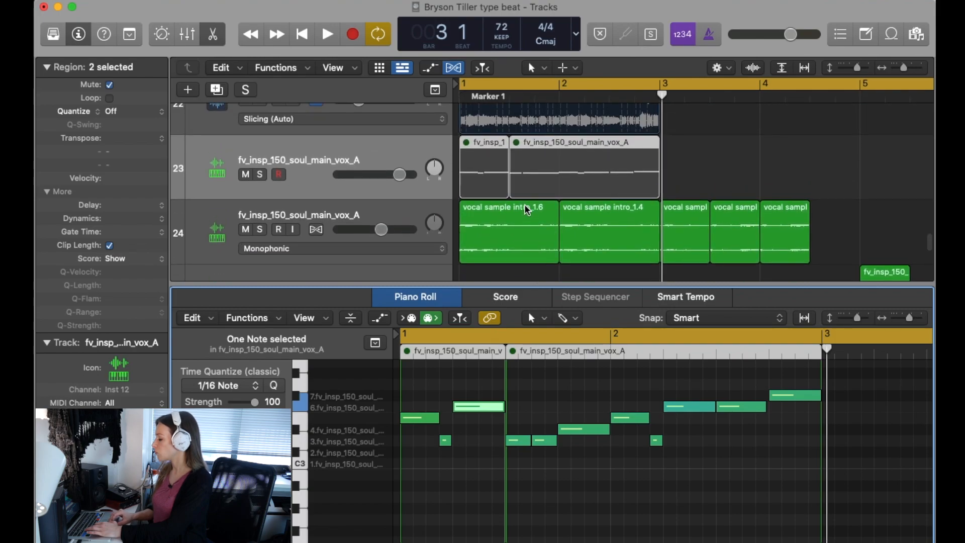
# View the region commands for the track 23 MIDI regions, then select track 24 and examine its vocal sample regions
pyautogui.rightClick(597, 170)
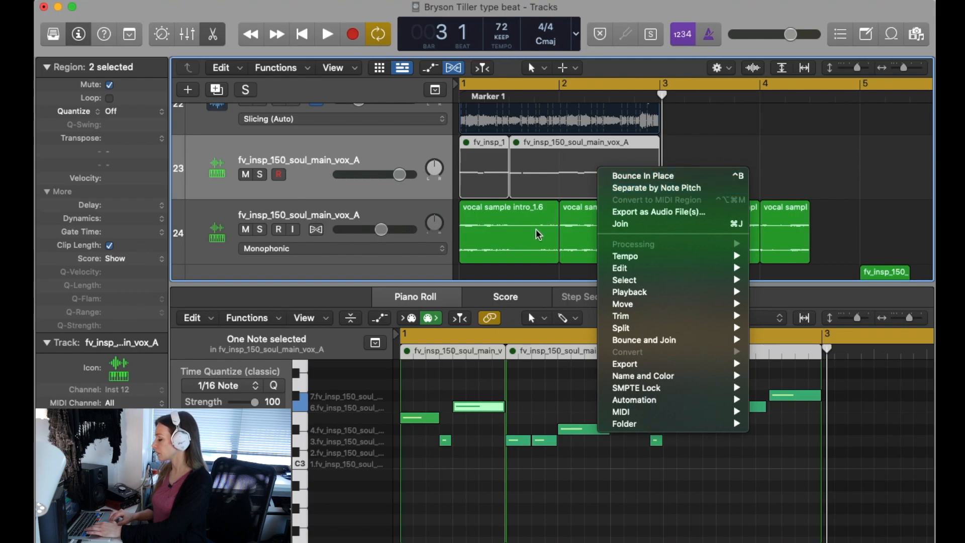
pyautogui.click(407, 210)
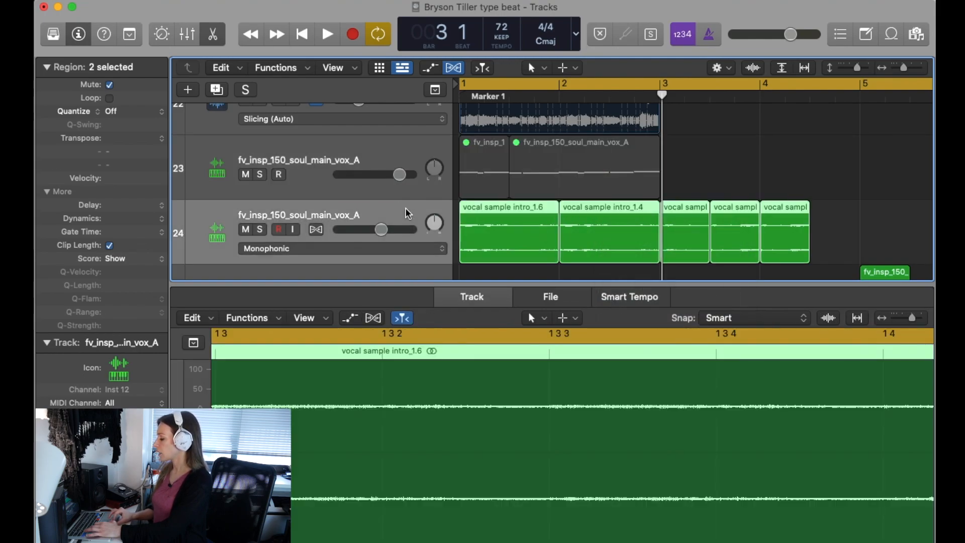
pyautogui.scroll(-3, 406, 211)
pyautogui.scroll(4, 408, 213)
pyautogui.scroll(4, 405, 210)
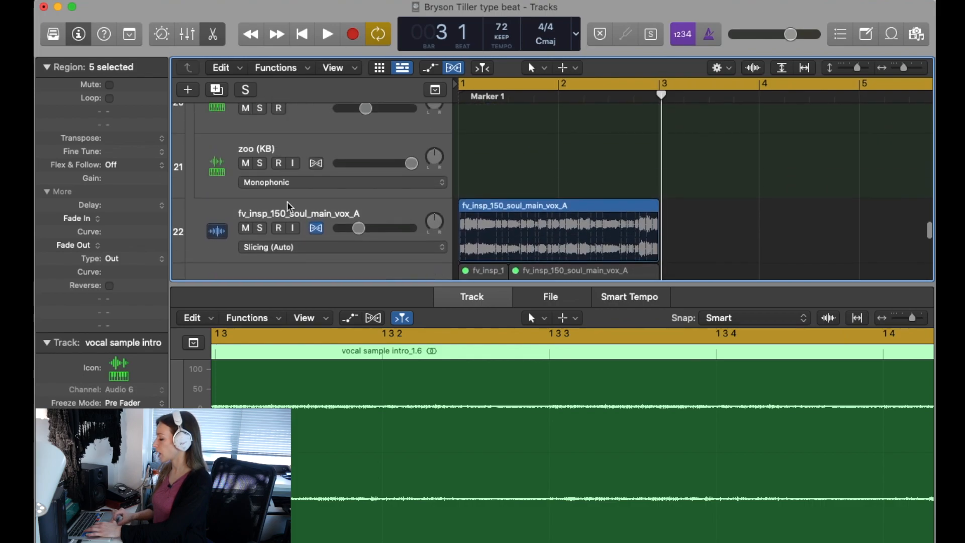
pyautogui.scroll(-5, 246, 233)
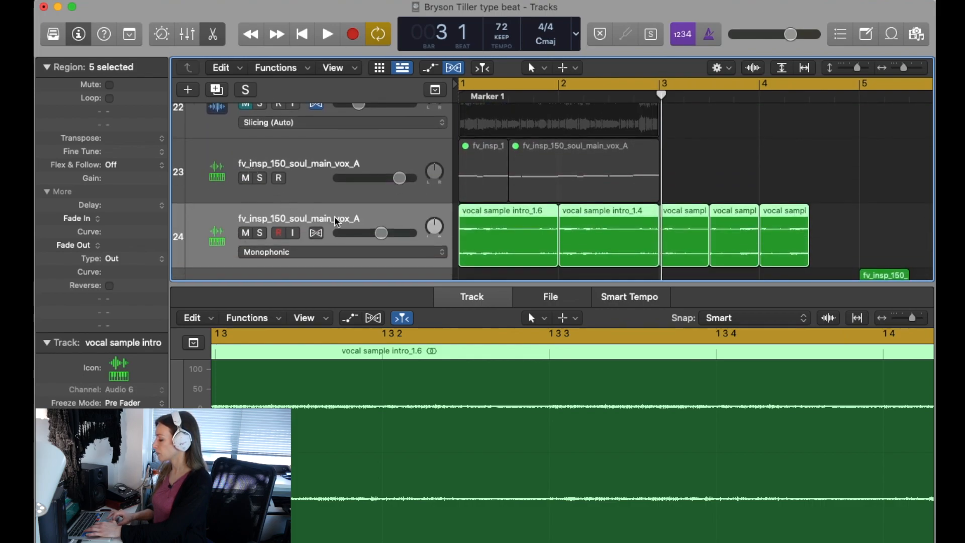
pyautogui.scroll(3, 331, 215)
pyautogui.scroll(-2, 320, 194)
pyautogui.scroll(-3, 320, 195)
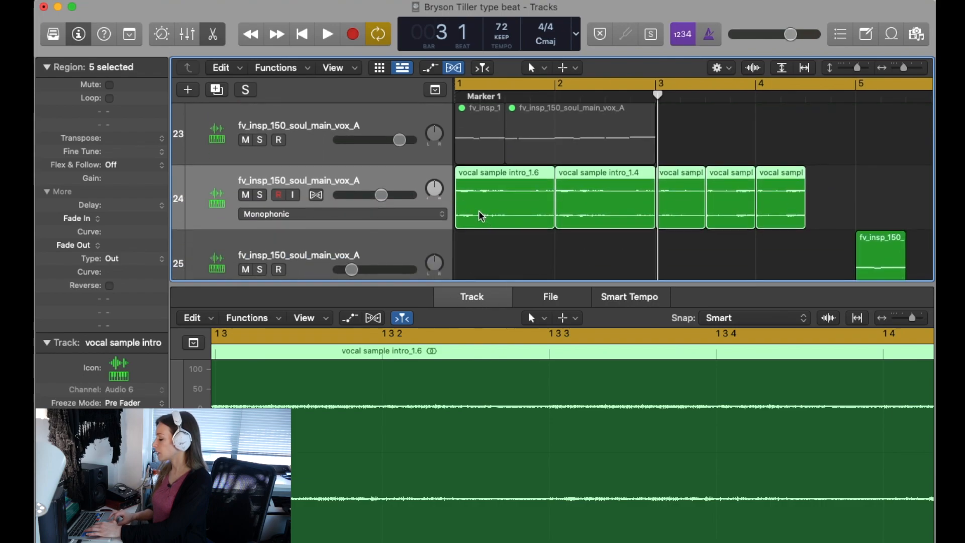
pyautogui.scroll(-3, 480, 215)
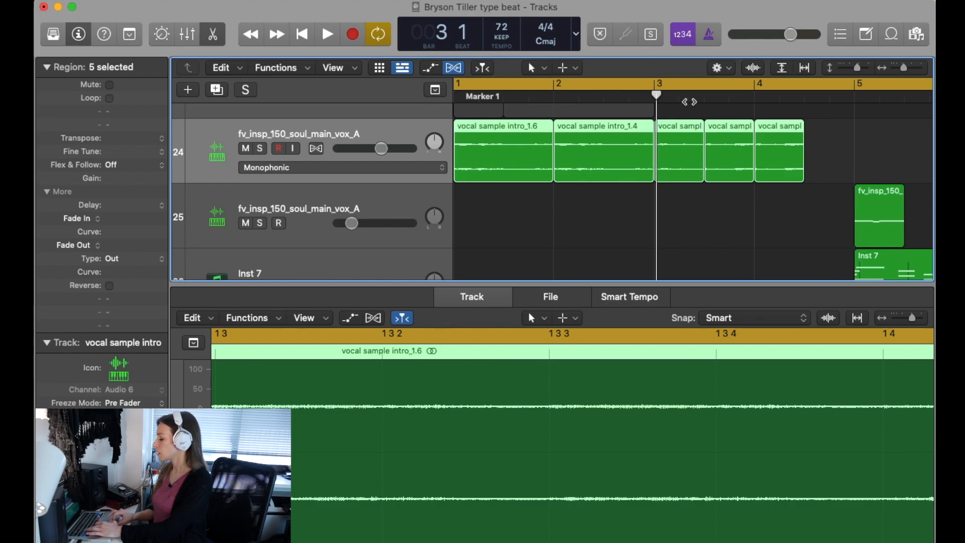
pyautogui.scroll(2, 477, 153)
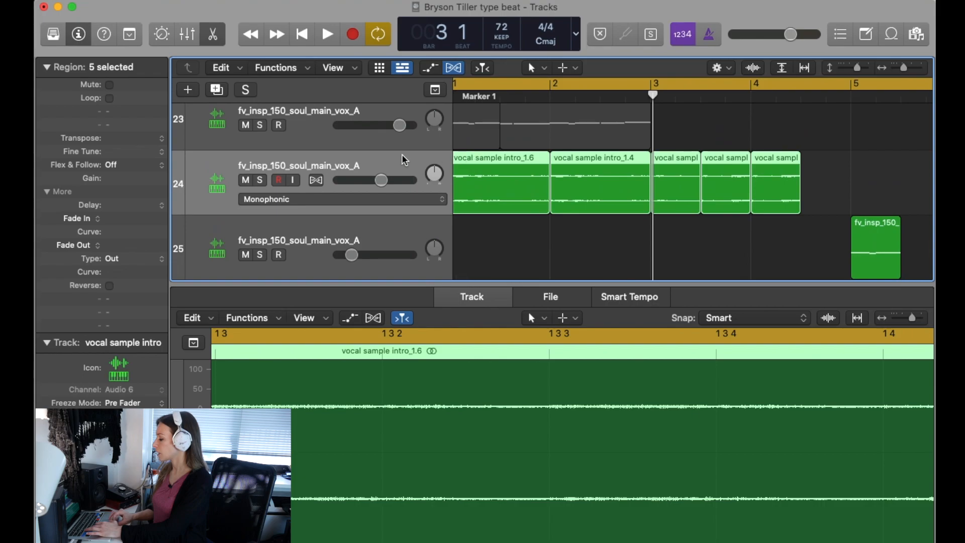
pyautogui.hscroll(-2, 547, 181)
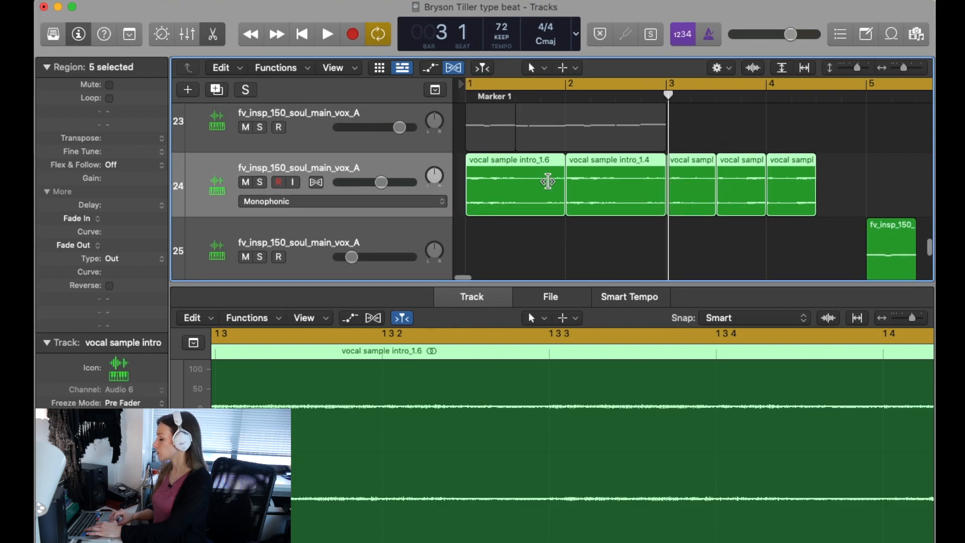
# Play the vocal sample intro regions on track 24 up to bar 5, then stop playback
pyautogui.scroll(2, 548, 180)
pyautogui.scroll(-3, 546, 181)
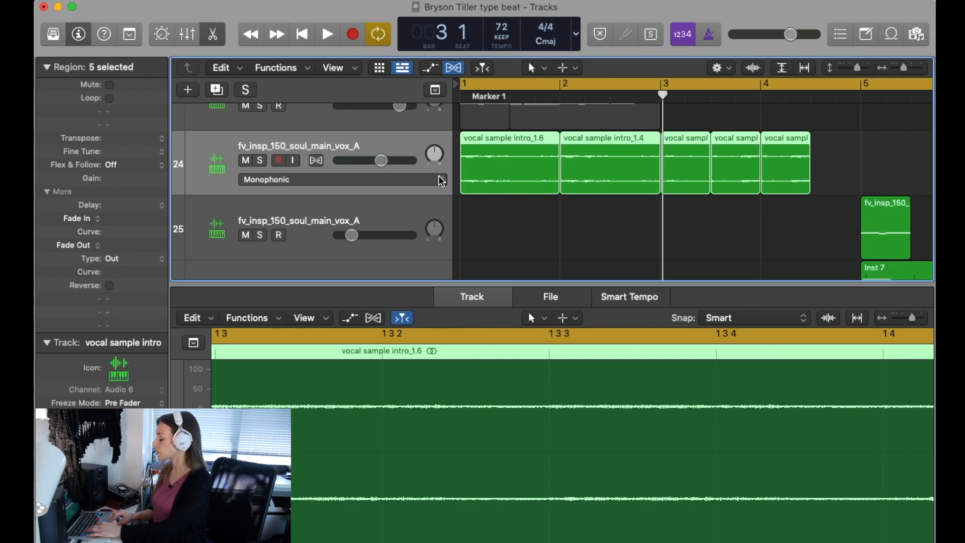
pyautogui.press('space')
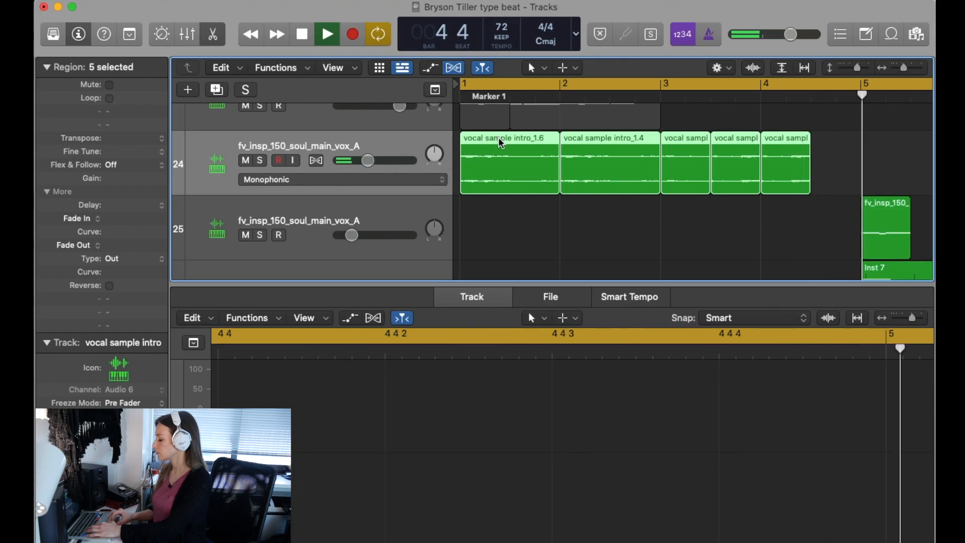
pyautogui.press('space')
# Show the track automation and the mixer, and view the automation parameters used on track 24, including FilterShape and Delay D
pyautogui.press('a')
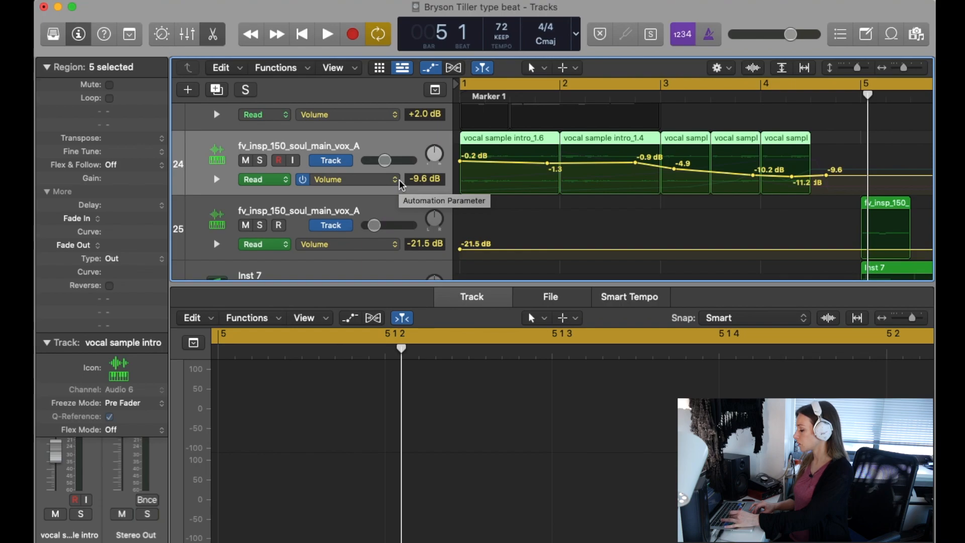
pyautogui.press('x')
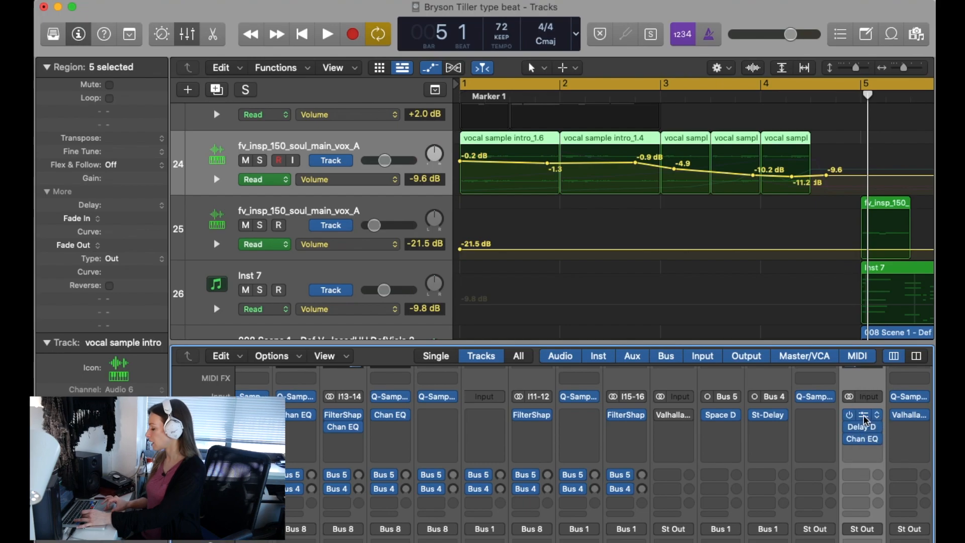
pyautogui.click(396, 183)
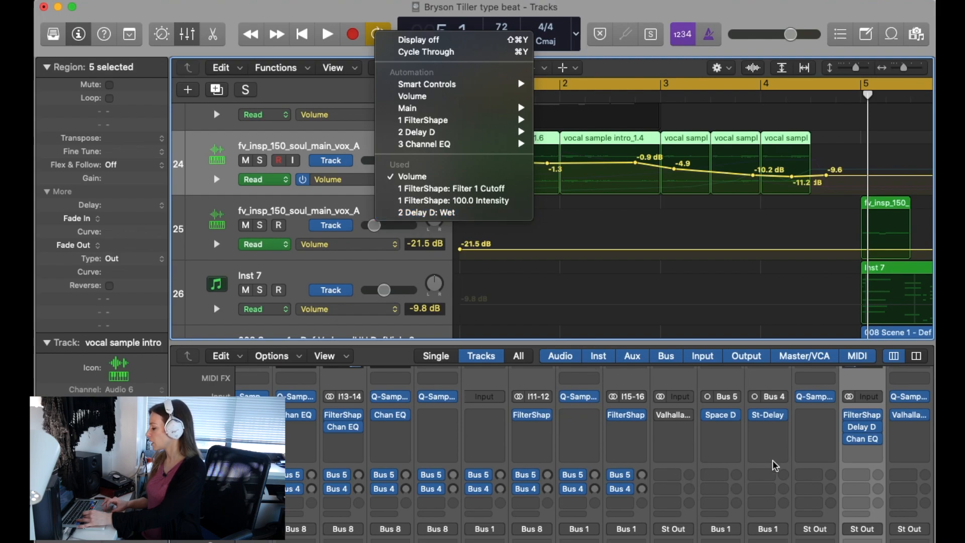
pyautogui.click(434, 213)
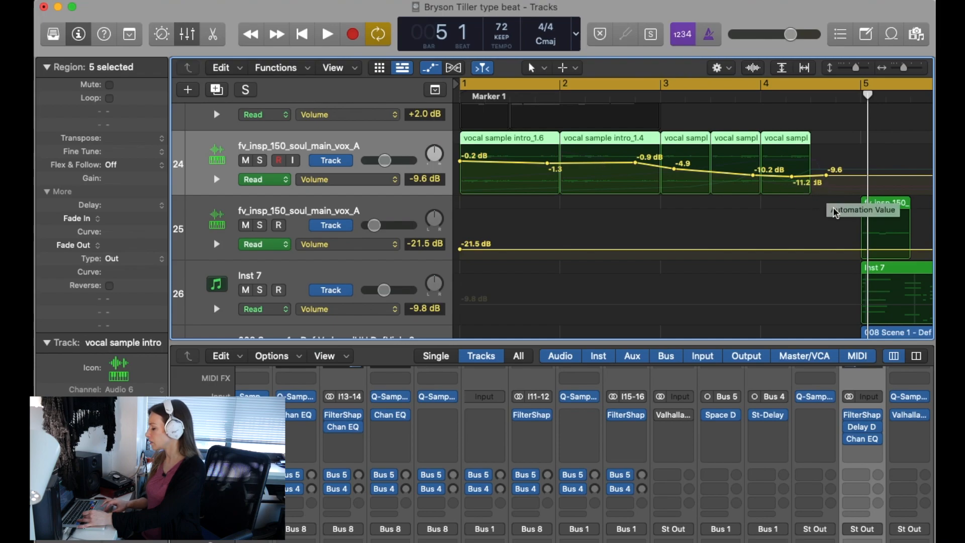
# Review the track 24 volume automation, then switch the tracks from the automation display to the Flex view
pyautogui.hscroll(5, 793, 223)
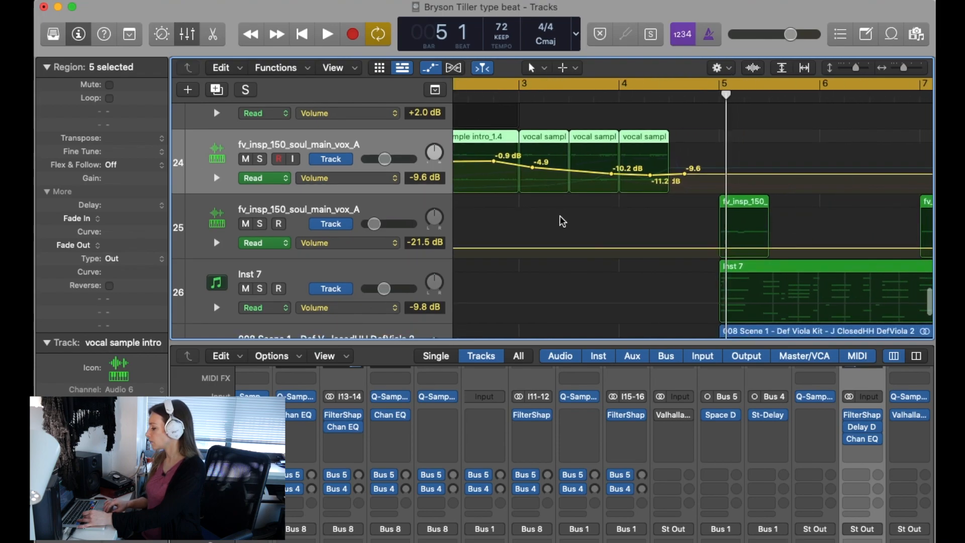
pyautogui.press('super+Left')
pyautogui.press('super+Left')
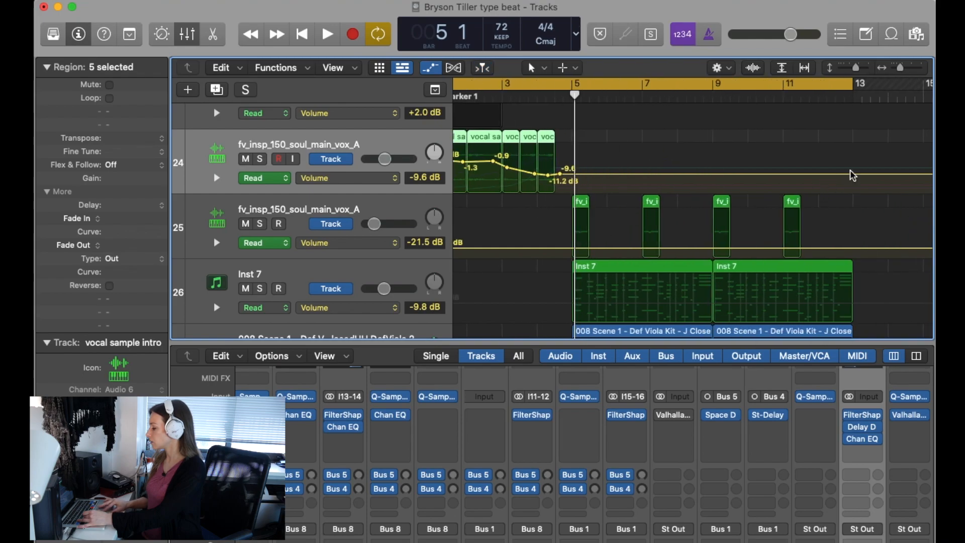
pyautogui.hscroll(-3, 653, 206)
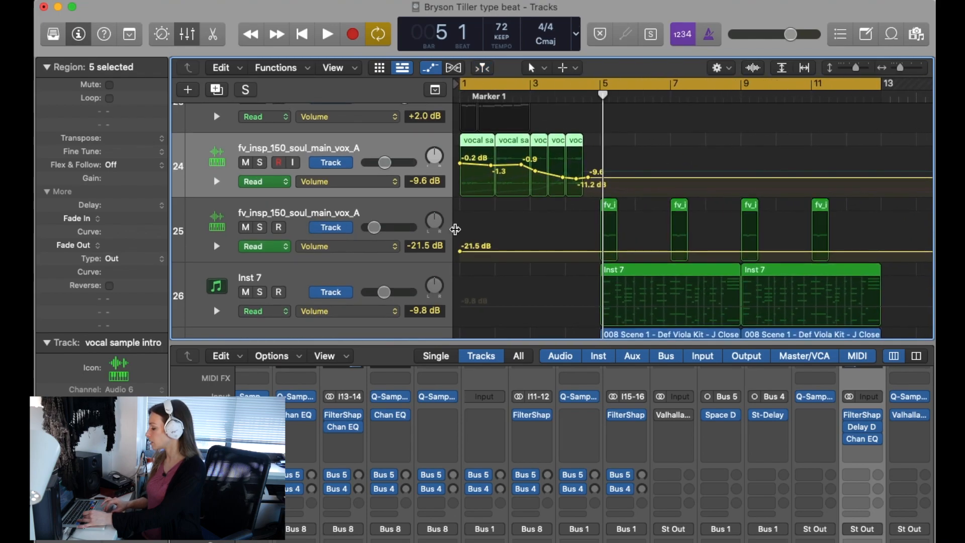
pyautogui.press('super+f')
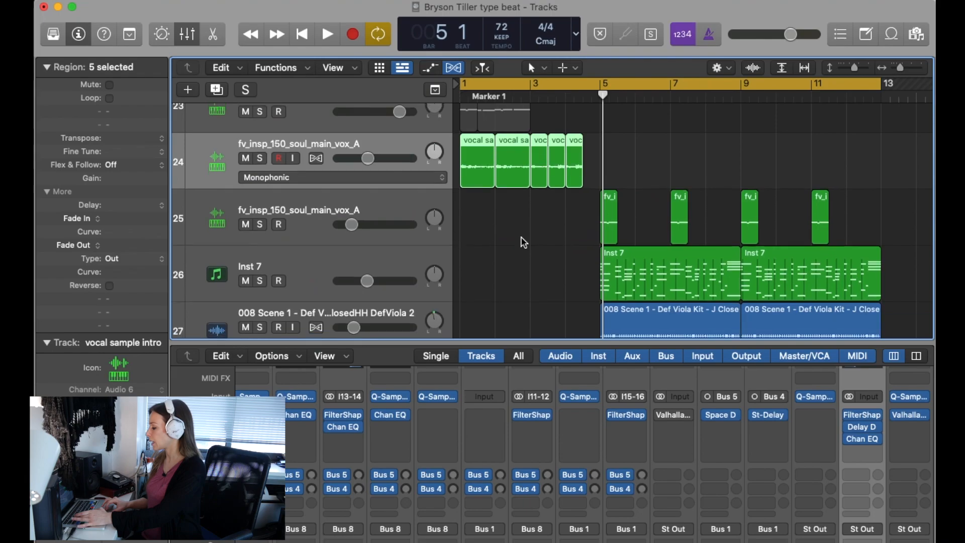
pyautogui.scroll(-2, 523, 243)
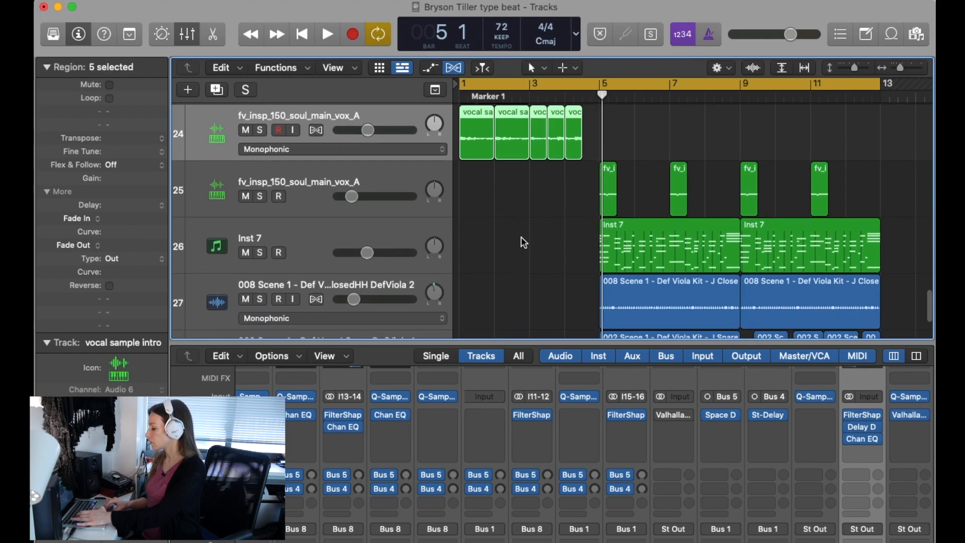
# Select track 25 and examine its vocal sample regions from bar 5 to bar 11
pyautogui.click(379, 178)
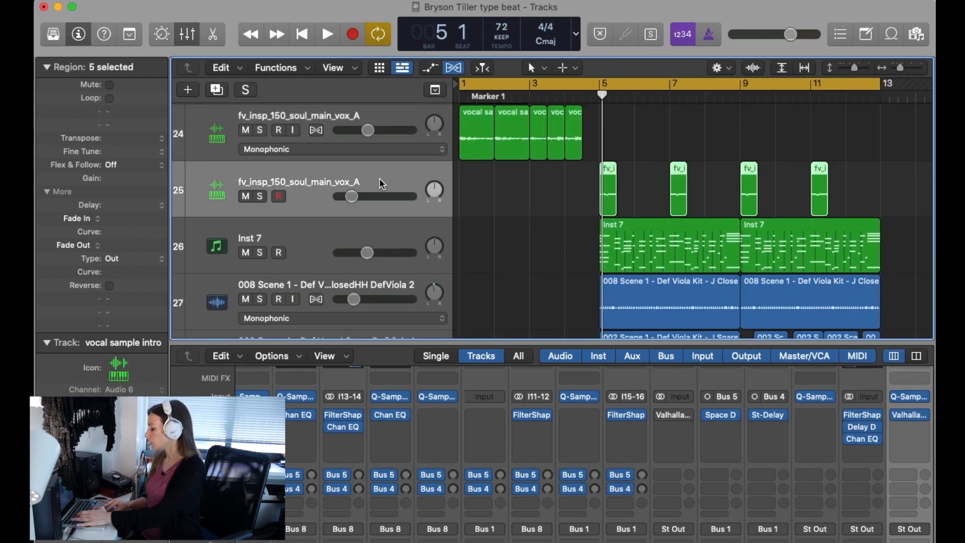
pyautogui.press('super+Right')
pyautogui.press('super+Right')
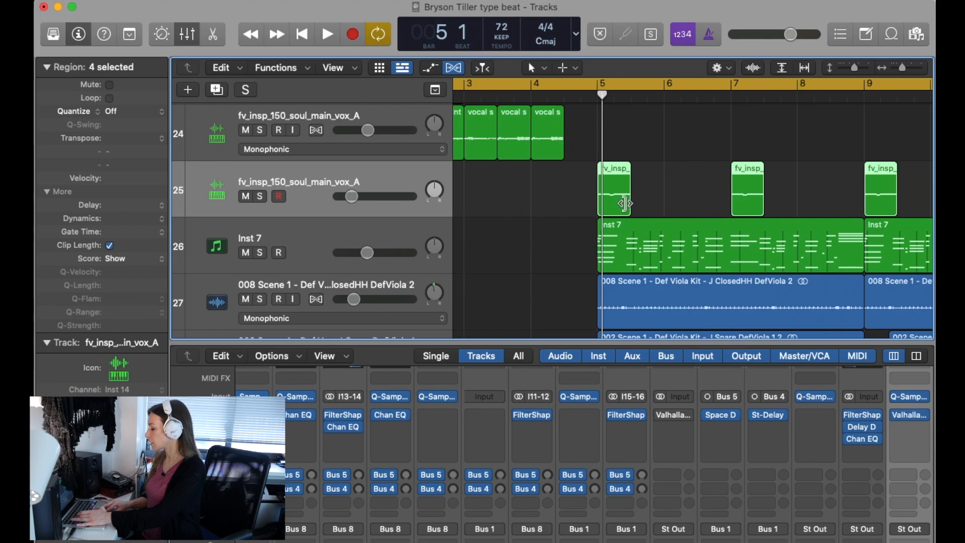
pyautogui.hscroll(-3, 619, 196)
pyautogui.hscroll(6, 688, 183)
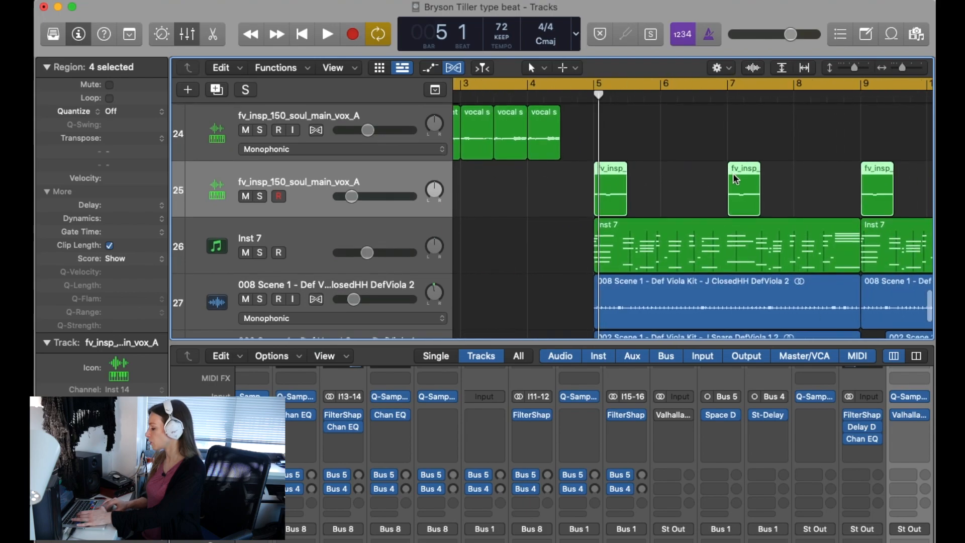
pyautogui.scroll(-2, 502, 194)
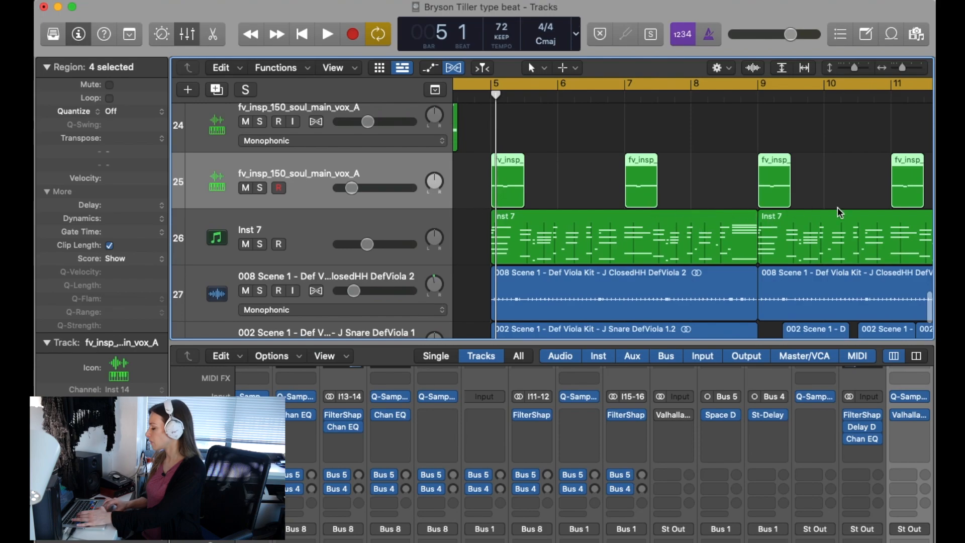
pyautogui.hscroll(-5, 608, 194)
pyautogui.scroll(2, 608, 194)
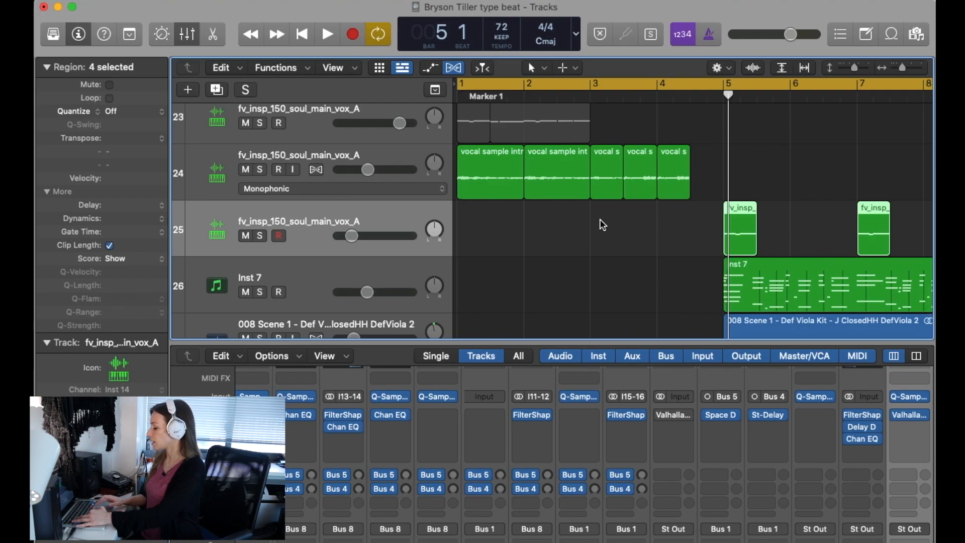
# Play the project from the beginning through bar 12 while following the vocal, Inst 7 and 808 regions, then stop playback
pyautogui.press('Return')
pyautogui.press('space')
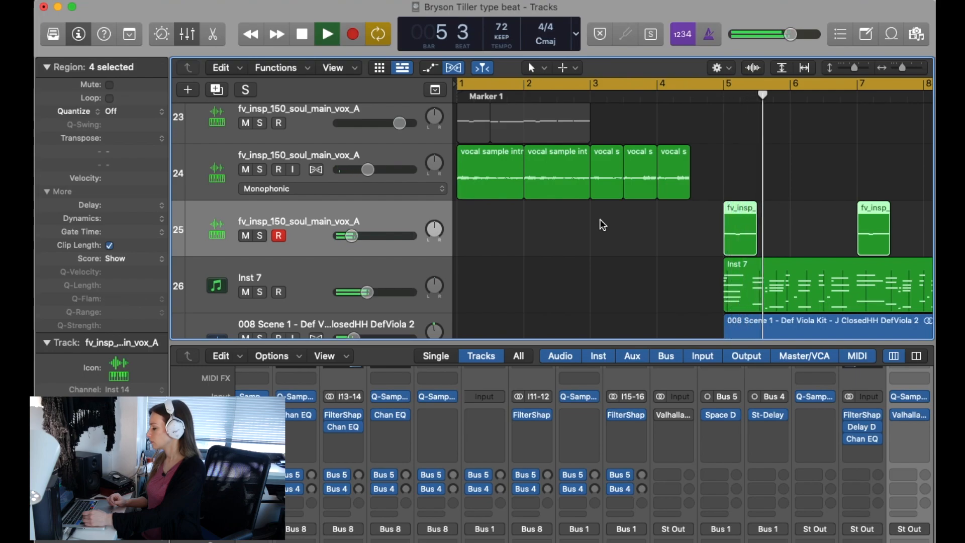
pyautogui.scroll(-3, 601, 221)
pyautogui.hscroll(5, 600, 222)
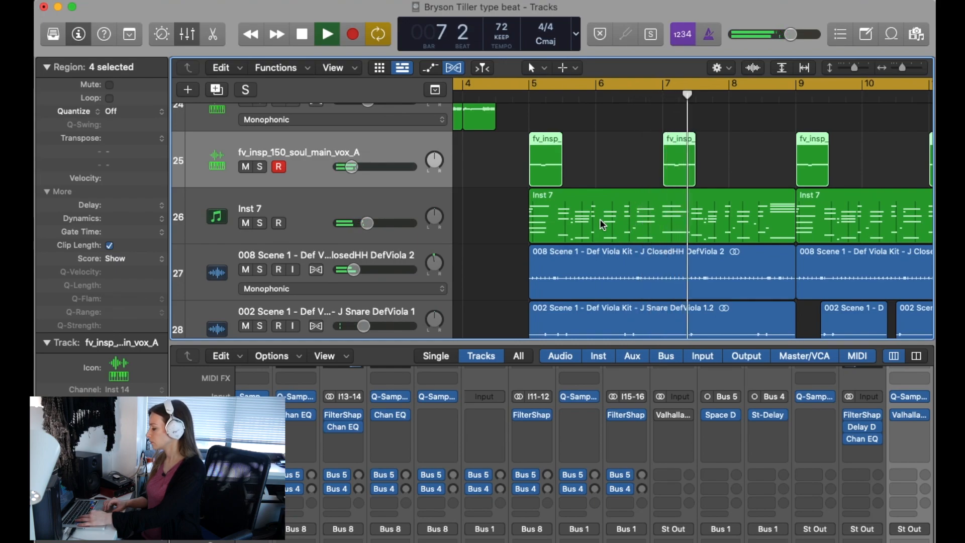
pyautogui.scroll(-2, 602, 224)
pyautogui.hscroll(4, 602, 224)
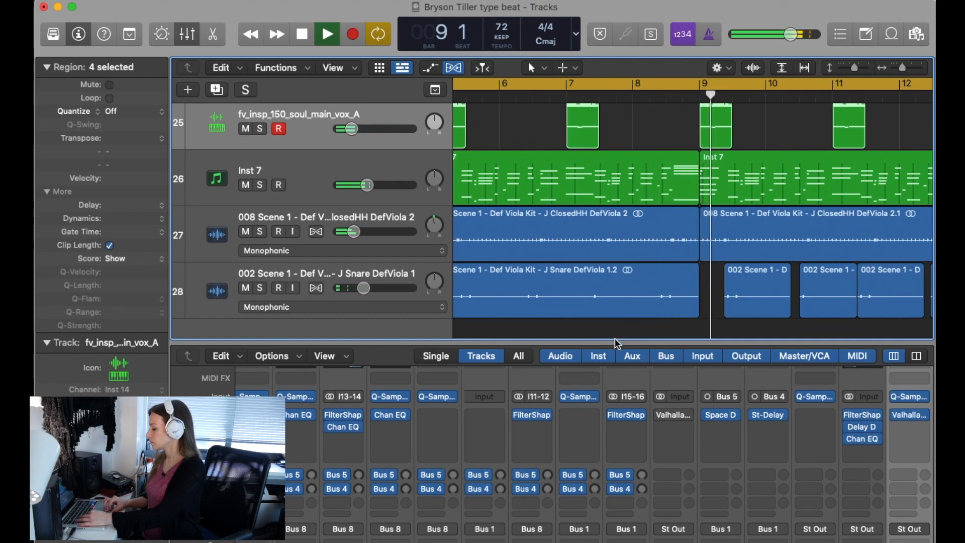
pyautogui.hscroll(2, 617, 343)
pyautogui.hscroll(3, 648, 302)
pyautogui.scroll(10, 653, 297)
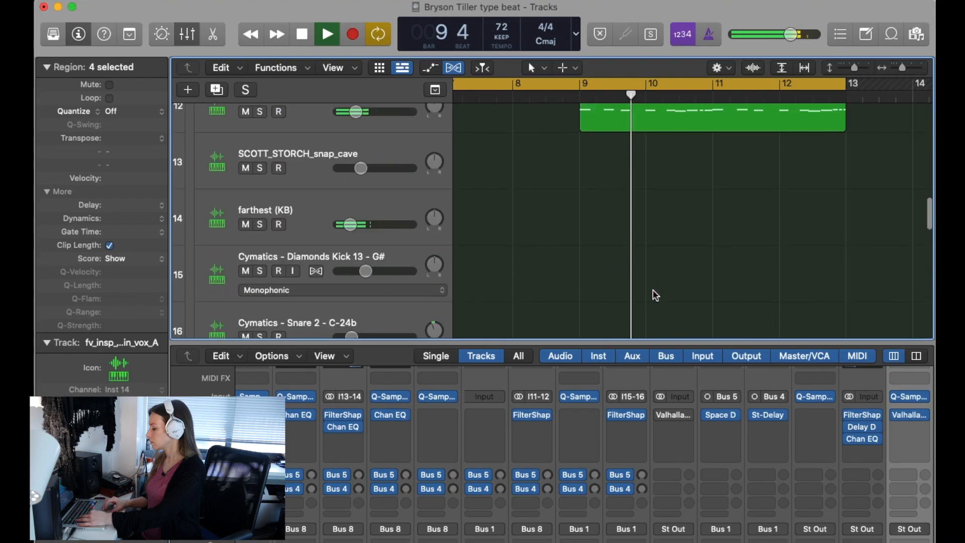
pyautogui.scroll(-1, 655, 296)
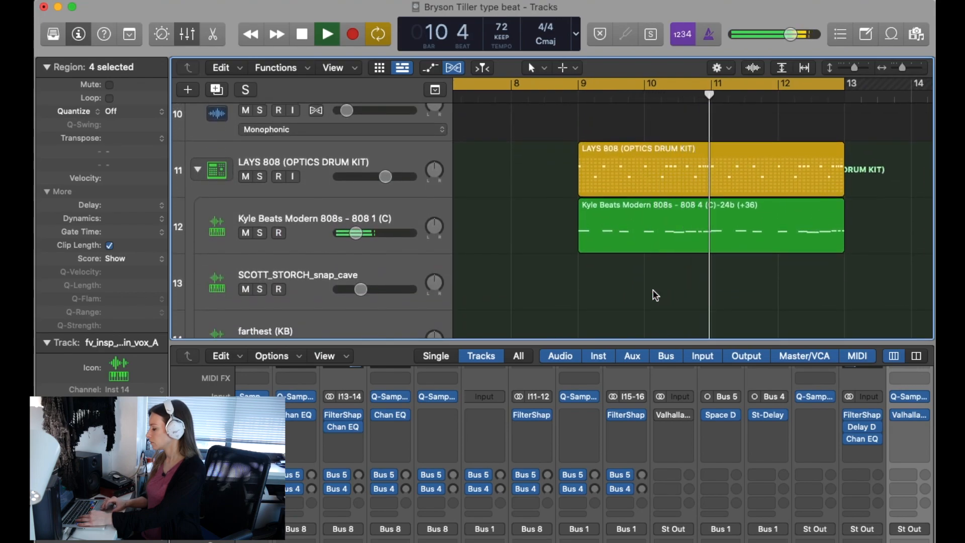
pyautogui.hscroll(2, 656, 296)
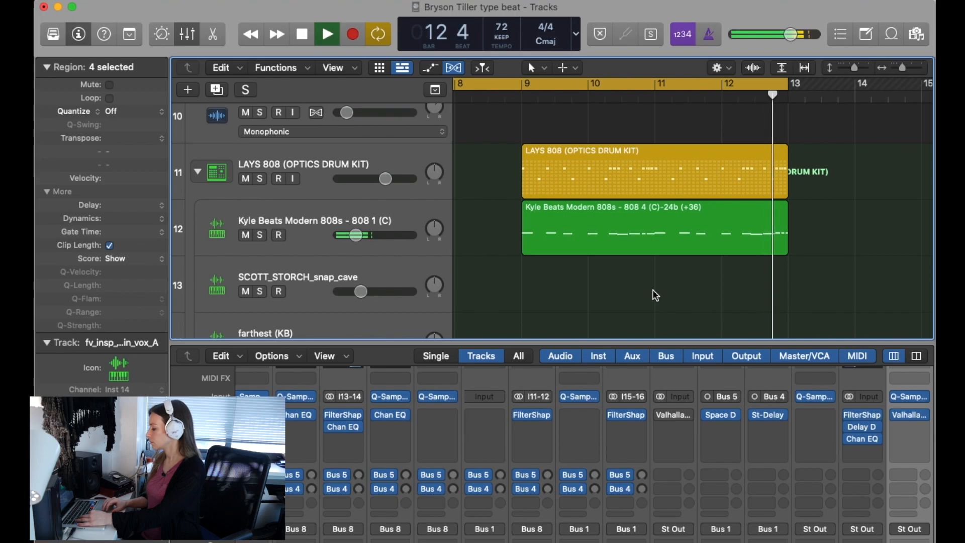
pyautogui.press('space')
# Return to vocal track 25, view the settings of its ValhallaSupermassive effect and close the plug-in
pyautogui.scroll(-10, 655, 296)
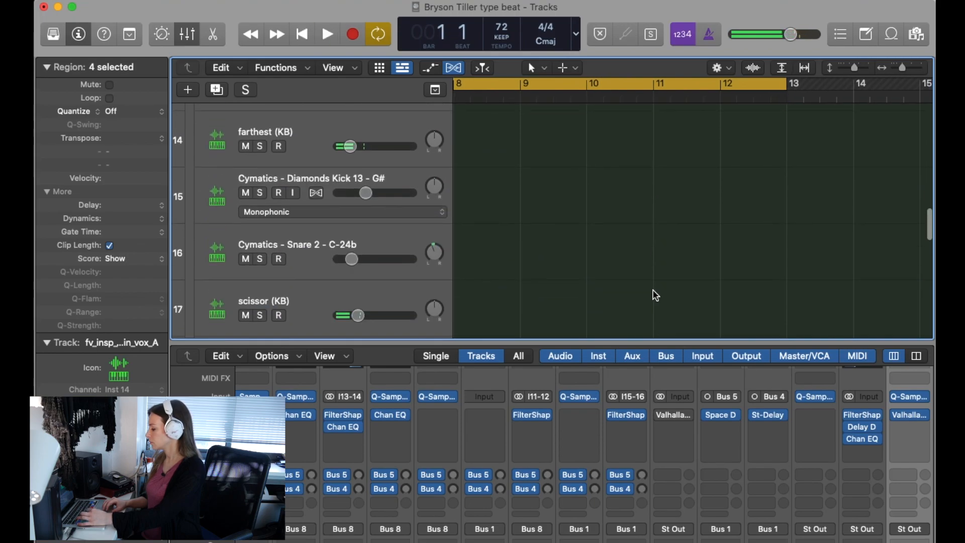
pyautogui.hscroll(-3, 656, 295)
pyautogui.scroll(-10, 655, 296)
pyautogui.hscroll(-4, 653, 292)
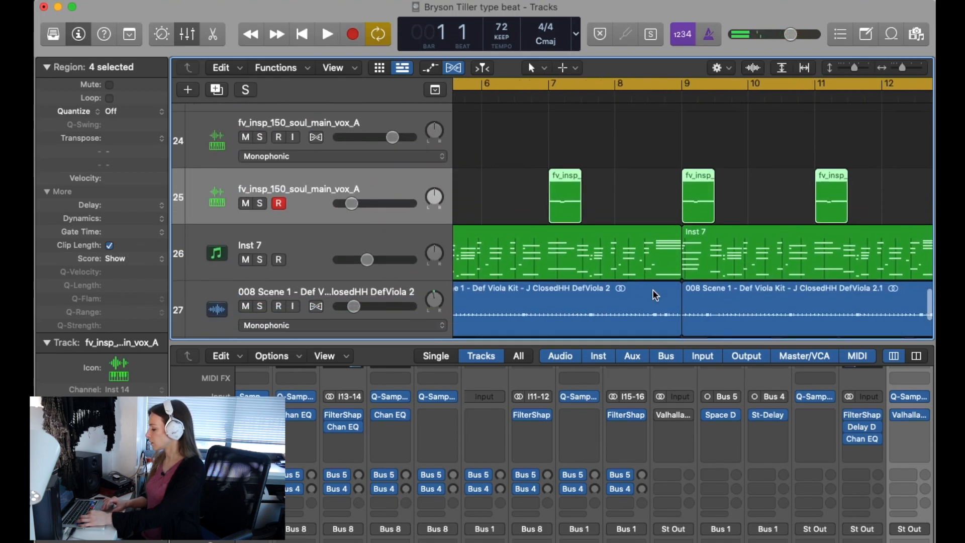
pyautogui.click(400, 133)
pyautogui.click(364, 185)
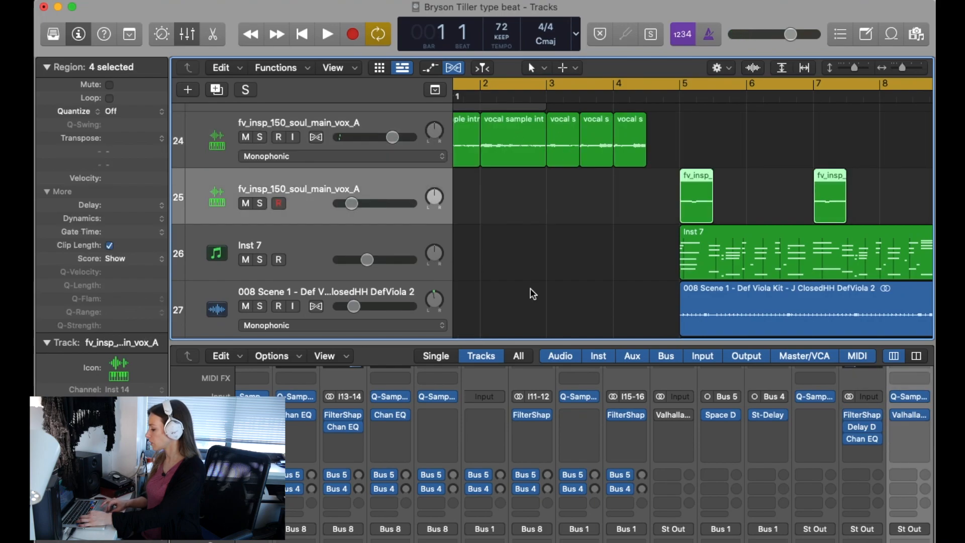
pyautogui.hscroll(3, 613, 301)
pyautogui.hscroll(2, 852, 469)
pyautogui.hscroll(2, 853, 475)
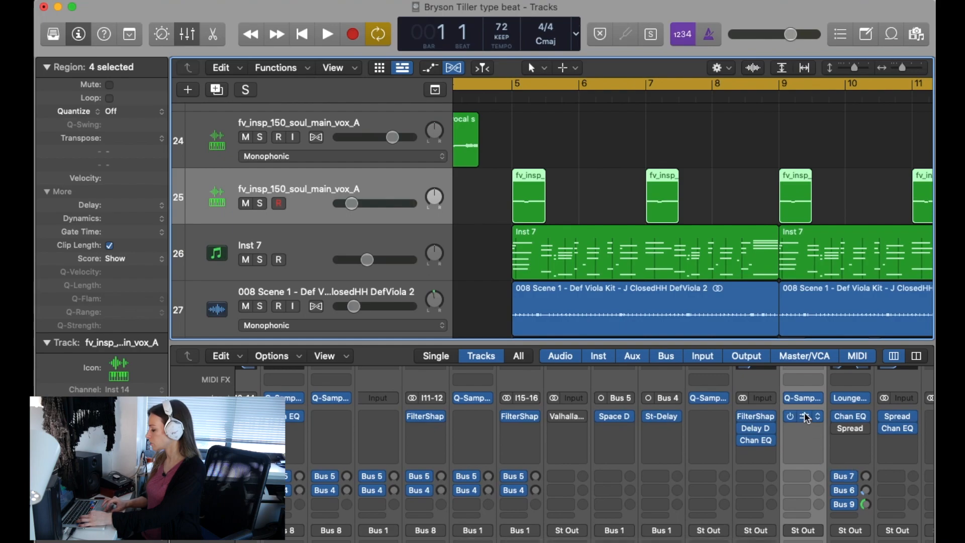
pyautogui.click(804, 415)
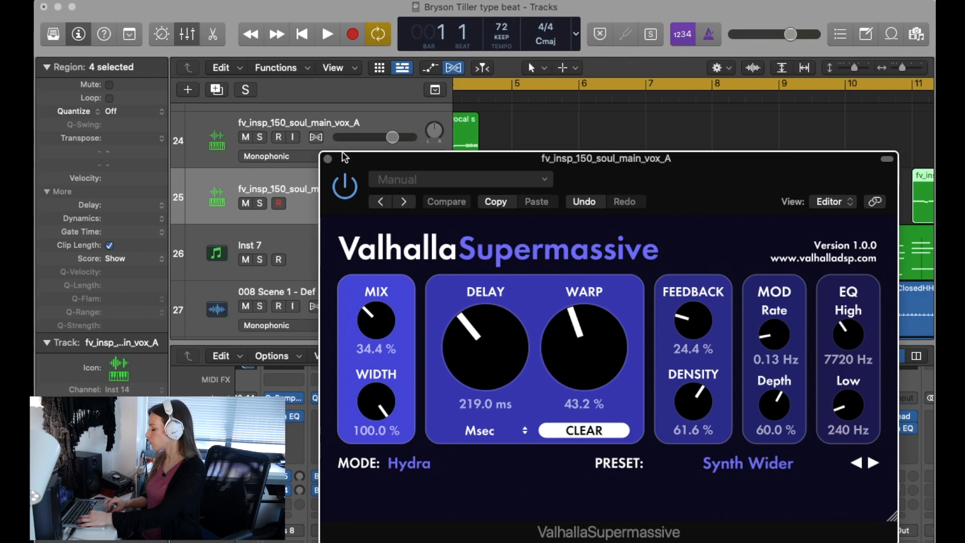
pyautogui.click(328, 159)
# Select the Inst 7 track, view its Lounge Lizard Session instrument settings and close the plug-in
pyautogui.scroll(-2, 523, 203)
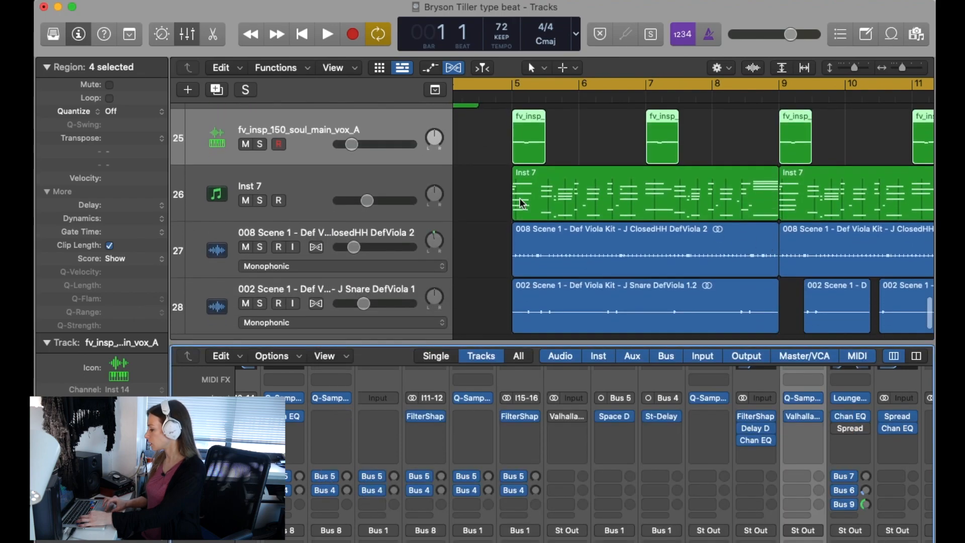
pyautogui.click(341, 181)
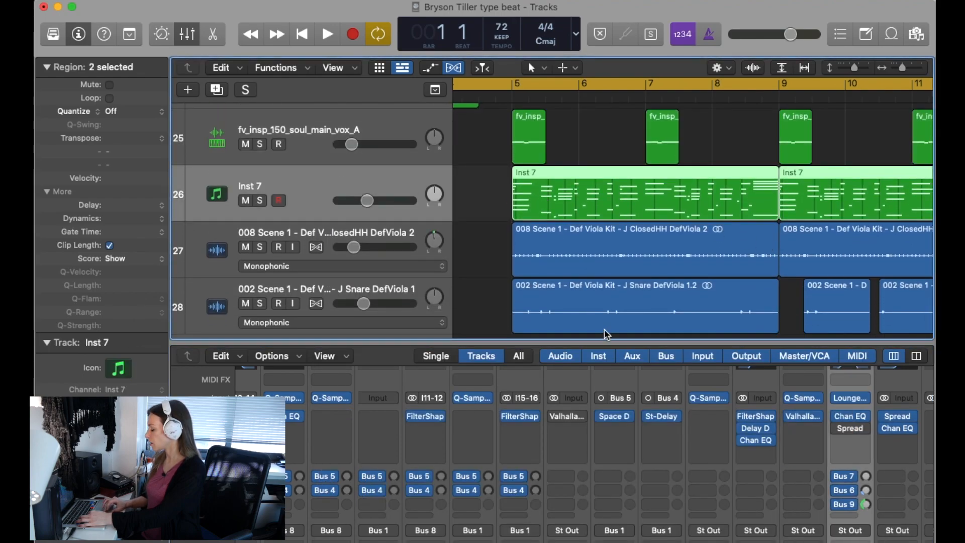
pyautogui.click(852, 397)
pyautogui.moveTo(618, 117); pyautogui.dragTo(575, 67)
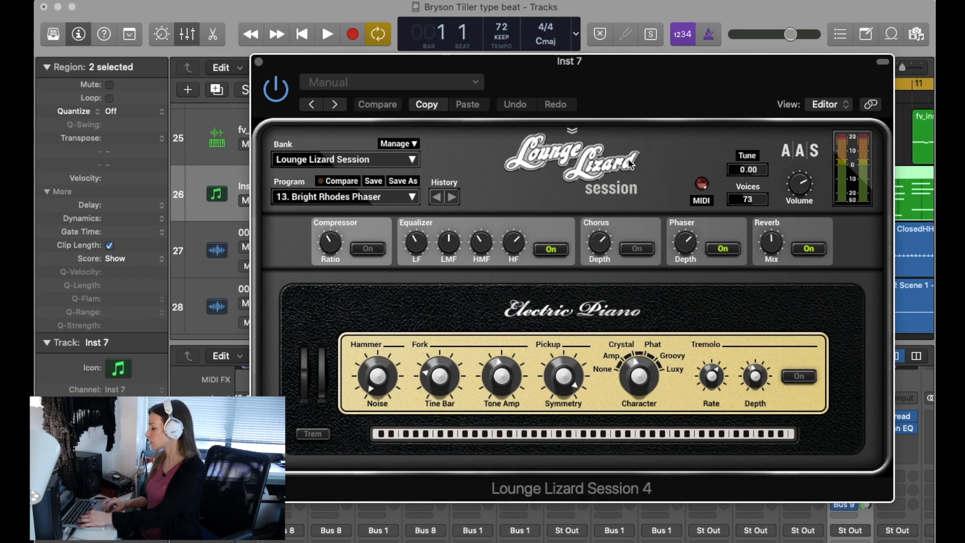
pyautogui.click(258, 62)
# Follow the Inst 7 channel's Bus 9 send to its aux channel, view the Guitar Rig effect there and close the plug-in
pyautogui.hscroll(5, 613, 275)
pyautogui.hscroll(-5, 614, 275)
pyautogui.hscroll(1, 614, 274)
pyautogui.hscroll(5, 728, 442)
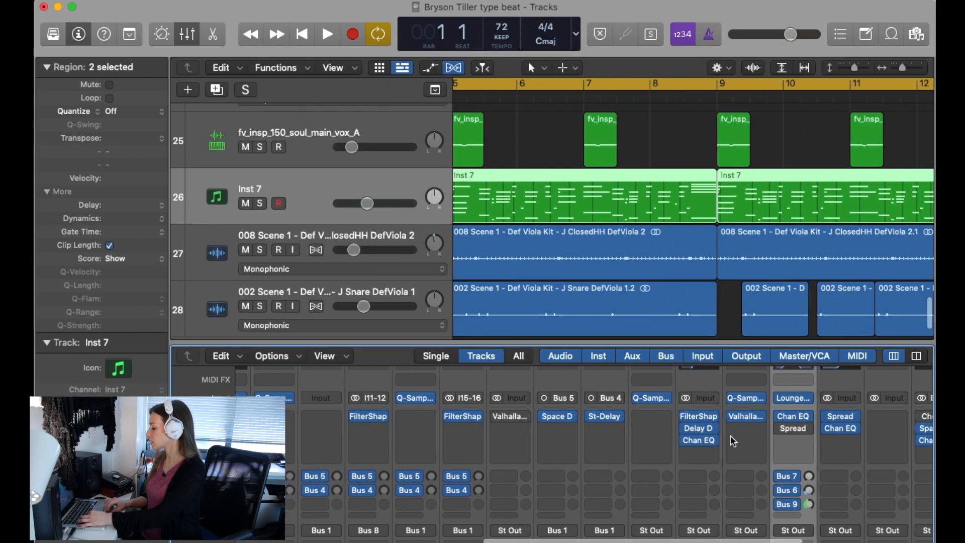
pyautogui.scroll(-2, 748, 442)
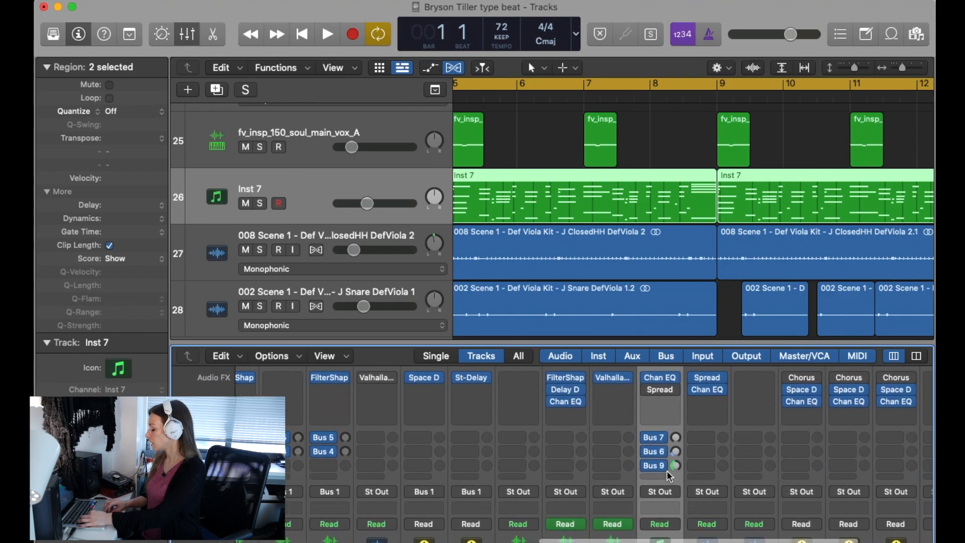
pyautogui.hscroll(4, 674, 472)
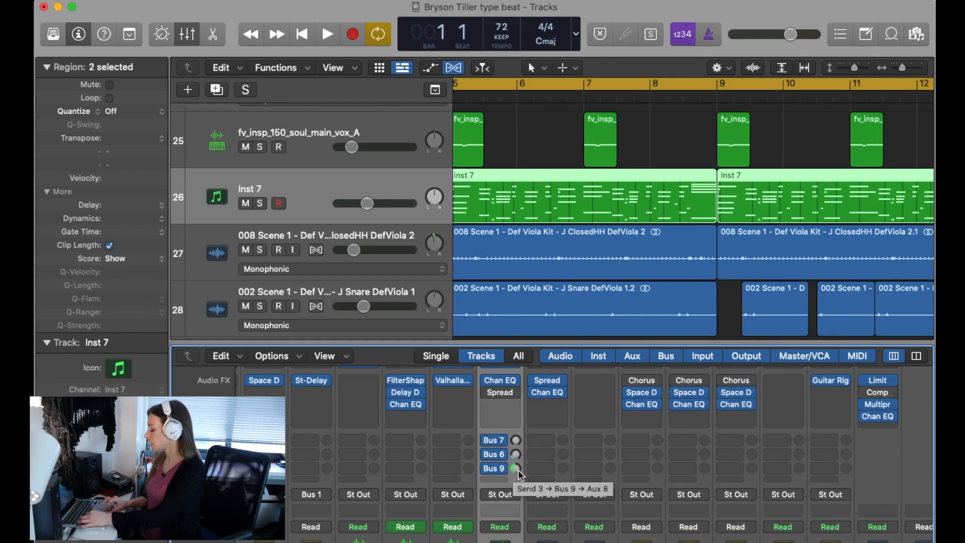
pyautogui.hscroll(1, 521, 475)
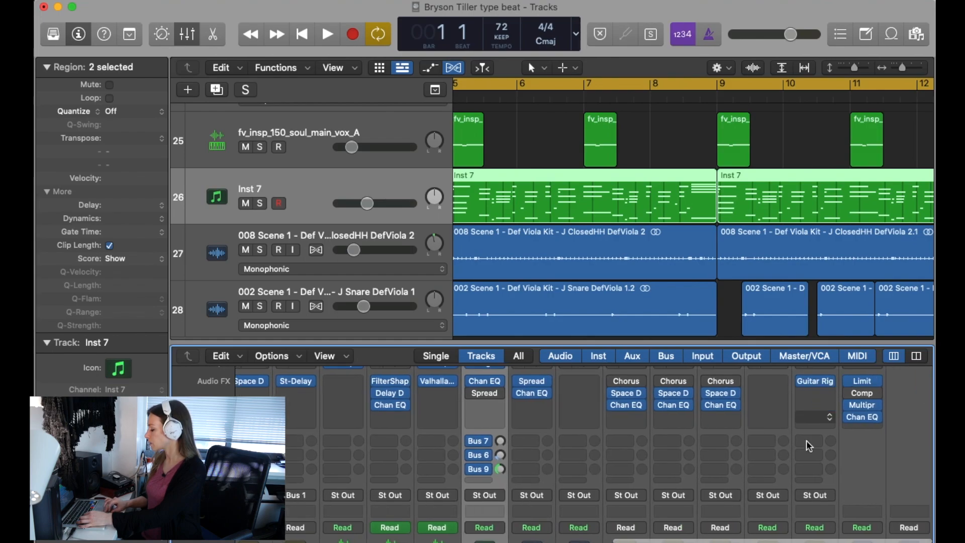
pyautogui.moveTo(824, 385)
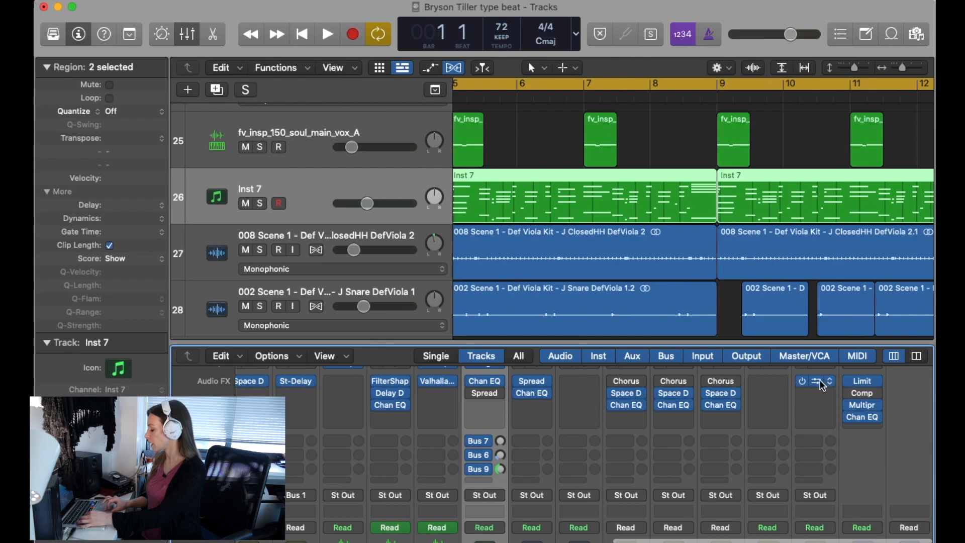
pyautogui.click(815, 383)
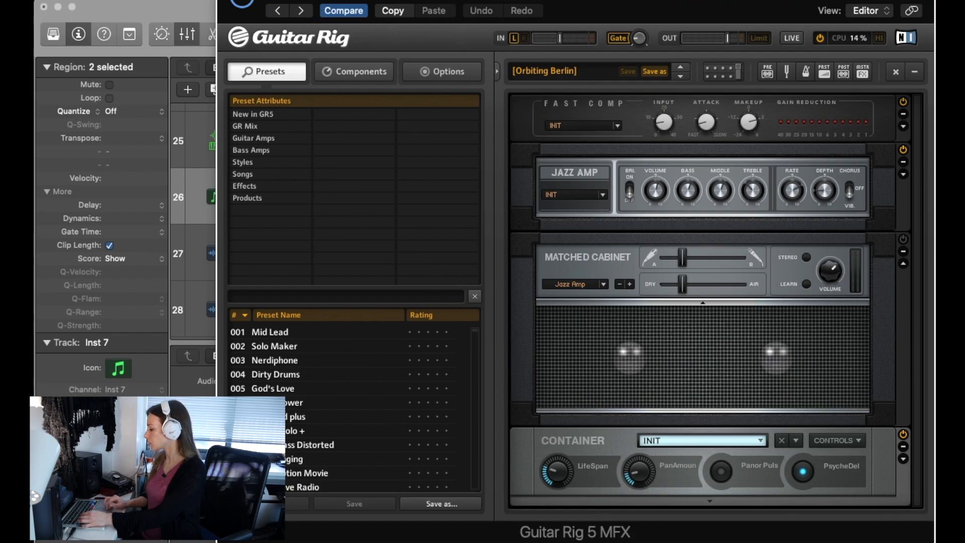
pyautogui.moveTo(655, 11); pyautogui.dragTo(657, 28)
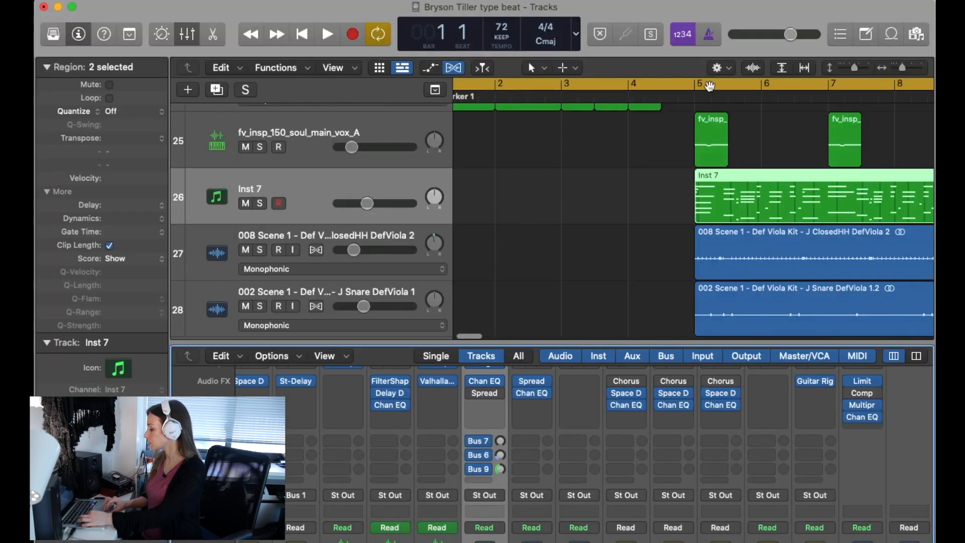
# Solo the Inst 7 track and set playback to start at bar 5 with cycle mode off
pyautogui.click(738, 84)
pyautogui.click(693, 98)
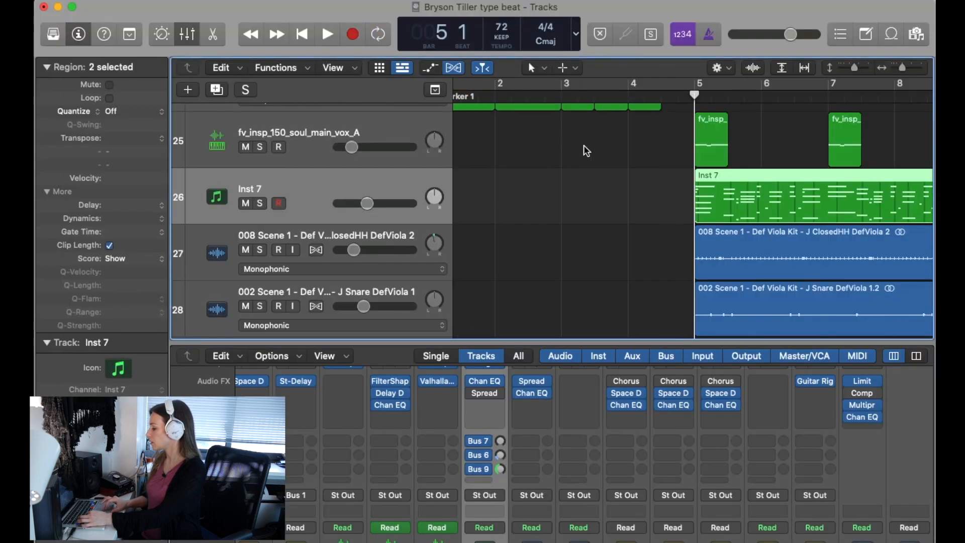
pyautogui.hscroll(5, 476, 195)
pyautogui.click(260, 204)
pyautogui.scroll(-3, 509, 402)
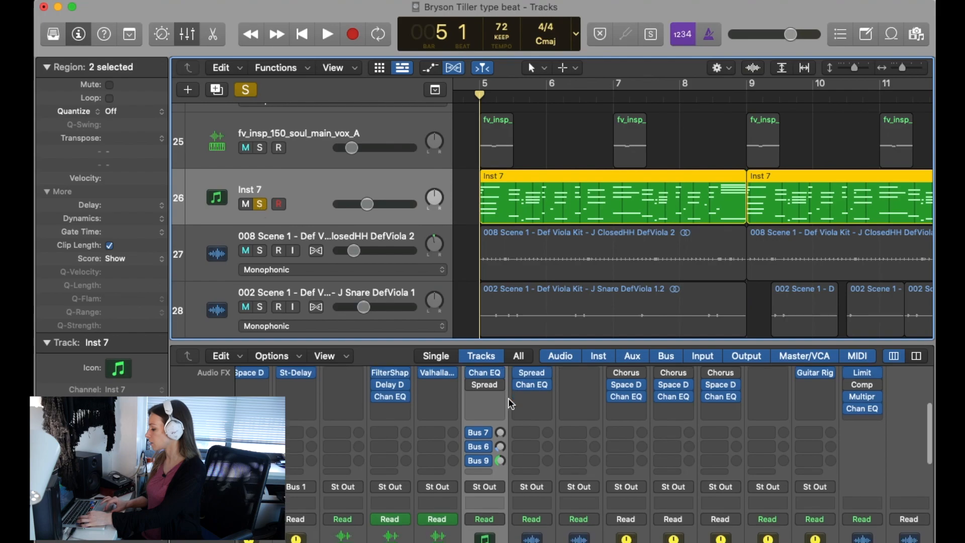
pyautogui.scroll(5, 523, 444)
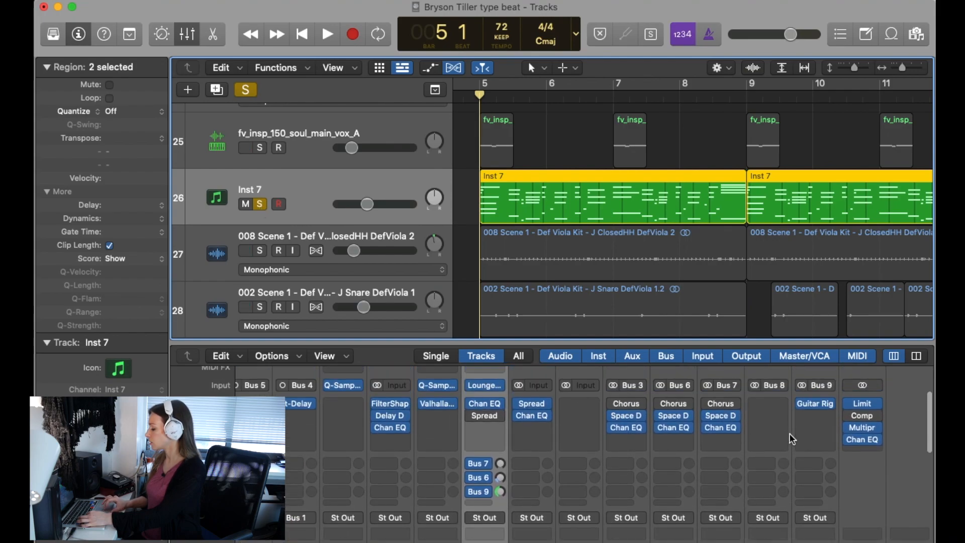
# Compare the soloed Inst 7 from bar 5 with the Bus 9 Guitar Rig bypassed and re-enabled, stopping playback before bar 7 each time
pyautogui.click(799, 405)
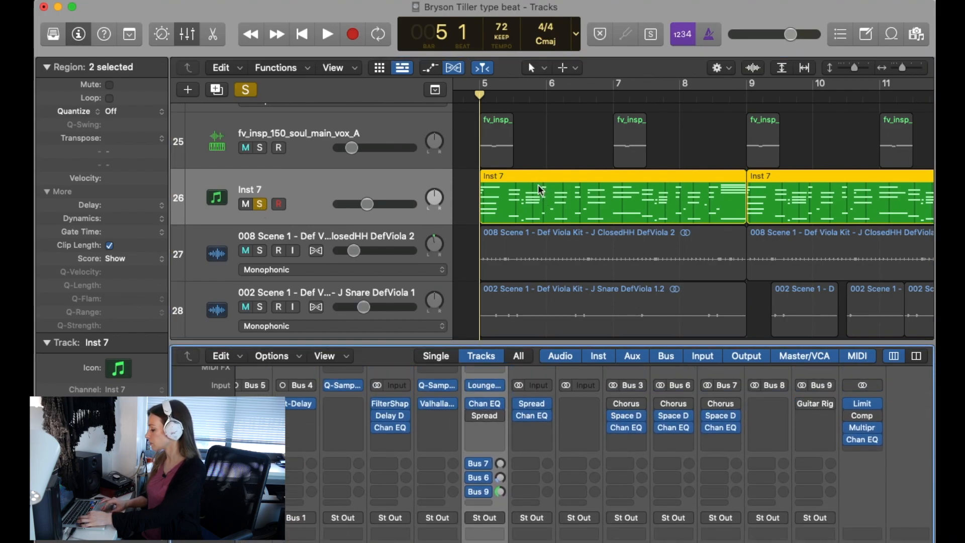
pyautogui.press('space')
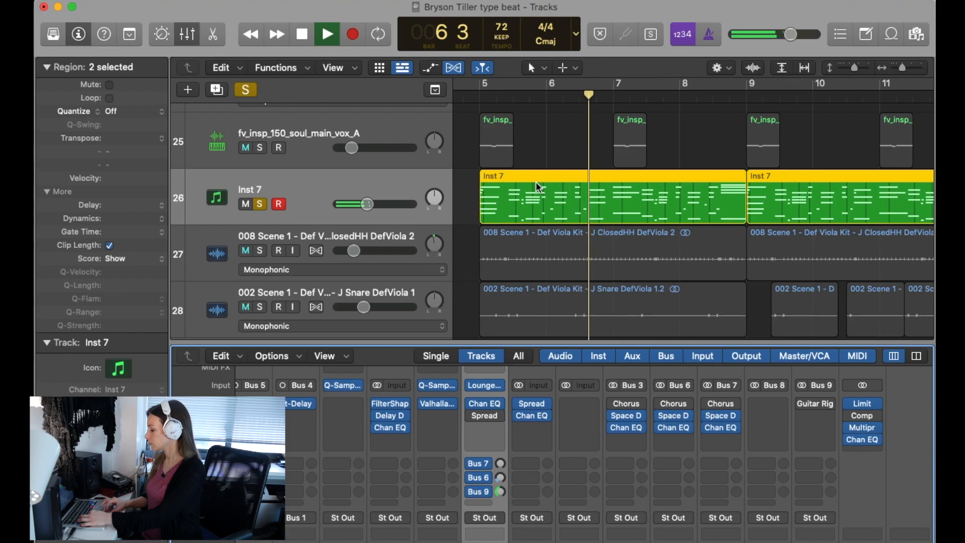
pyautogui.press('space')
pyautogui.scroll(-3, 536, 182)
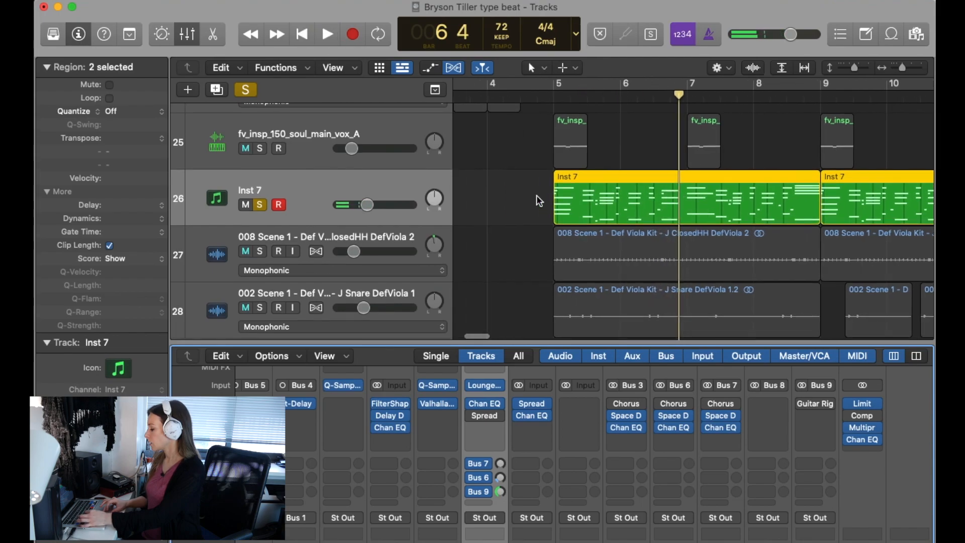
pyautogui.scroll(3, 535, 200)
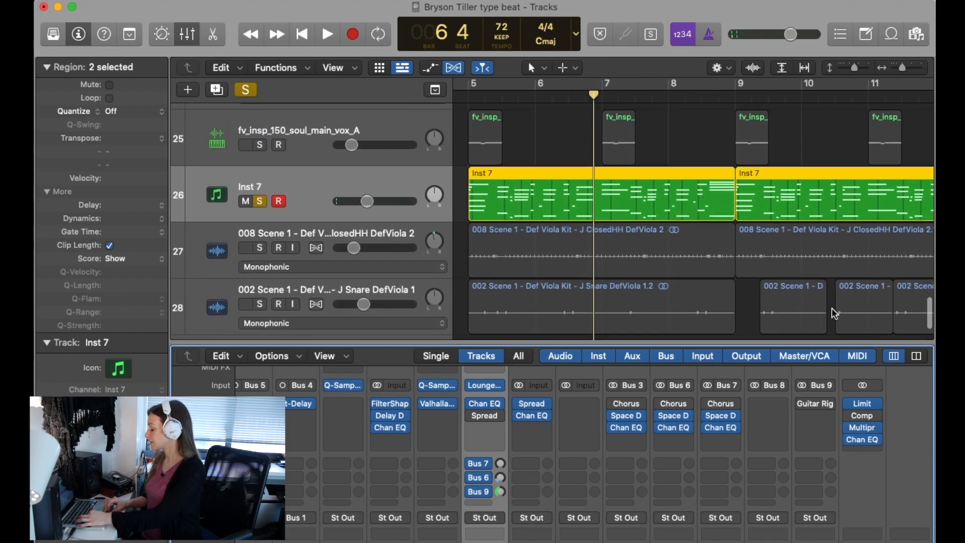
pyautogui.click(803, 402)
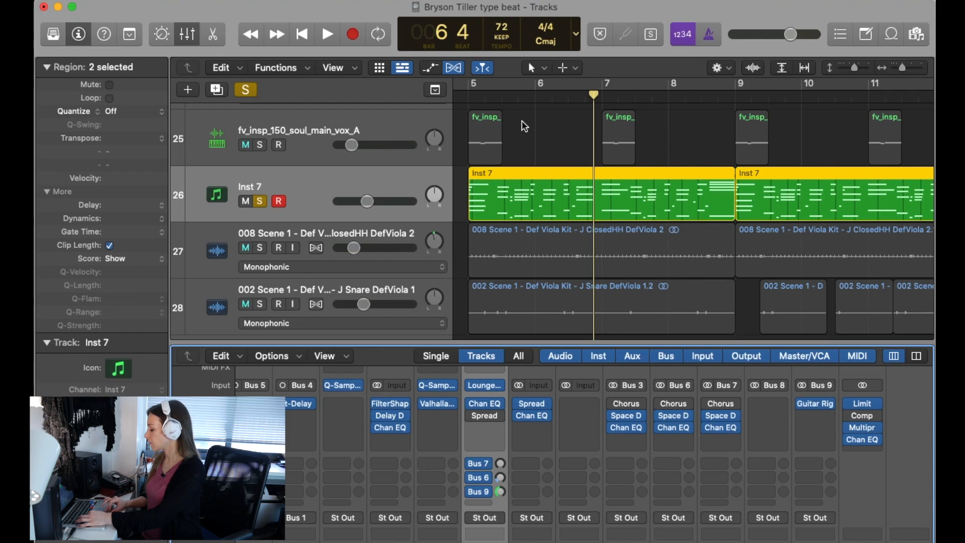
pyautogui.click(471, 99)
pyautogui.press('space')
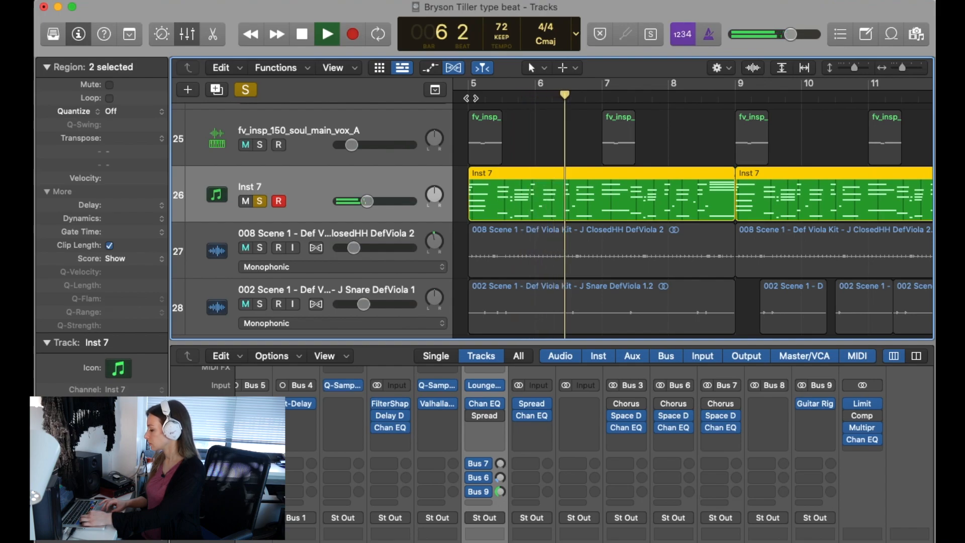
pyautogui.press('space')
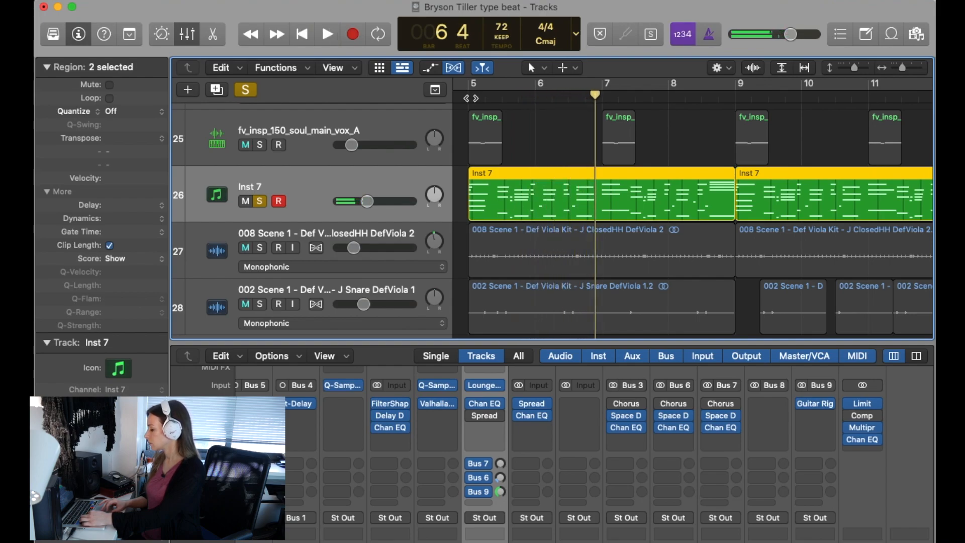
# Open the Inst 7 region at bar 5 in the Piano Roll and clear the note selection
pyautogui.hscroll(-2, 693, 211)
pyautogui.hscroll(-1, 511, 112)
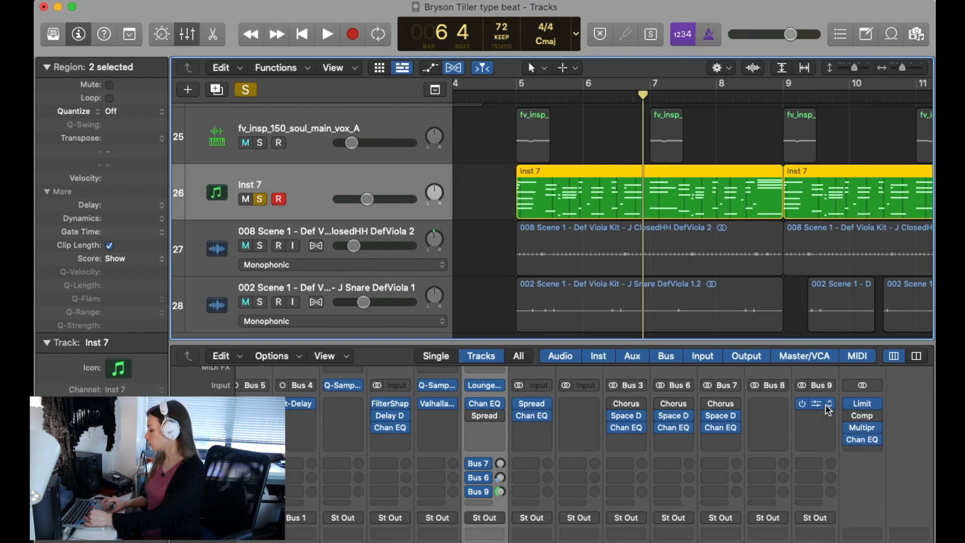
pyautogui.click(515, 91)
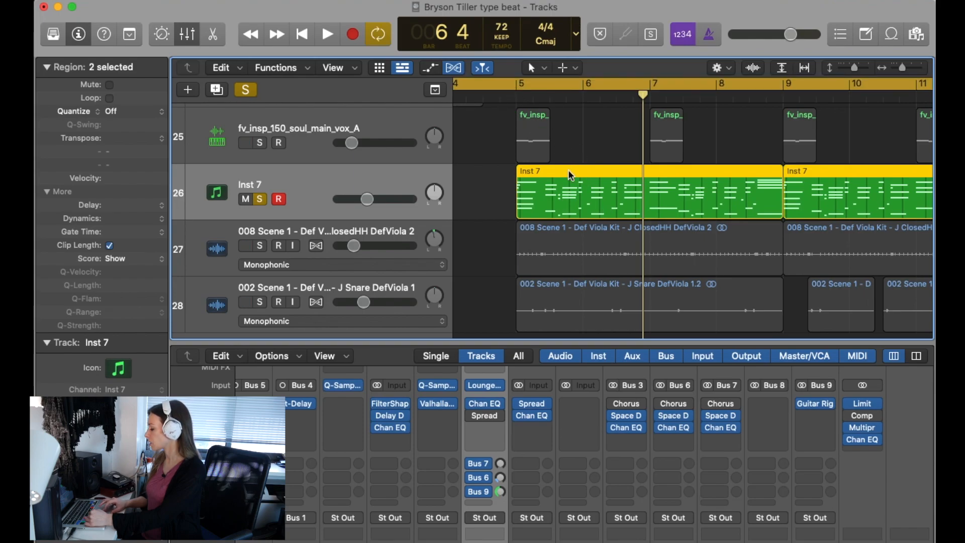
pyautogui.doubleClick(569, 171)
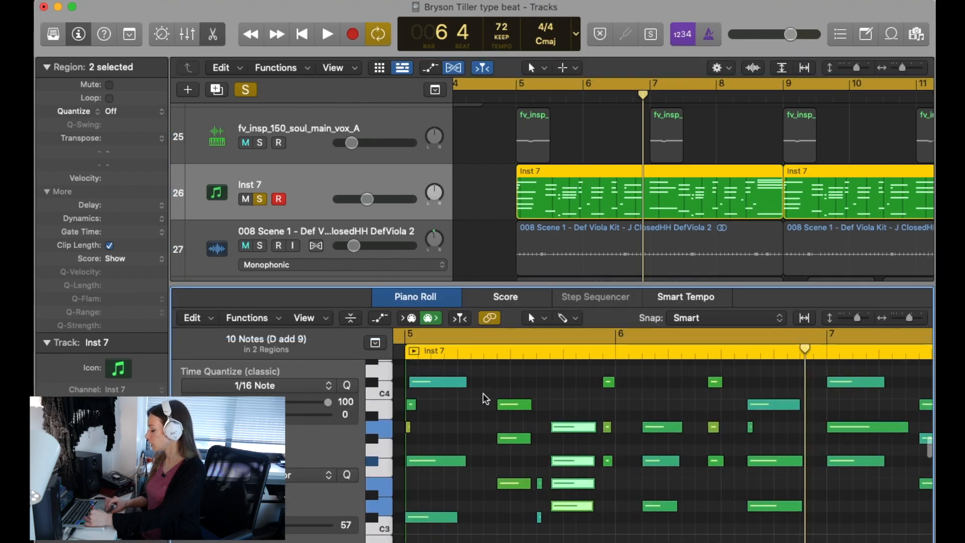
pyautogui.scroll(-3, 484, 397)
pyautogui.click(506, 476)
pyautogui.scroll(-4, 506, 479)
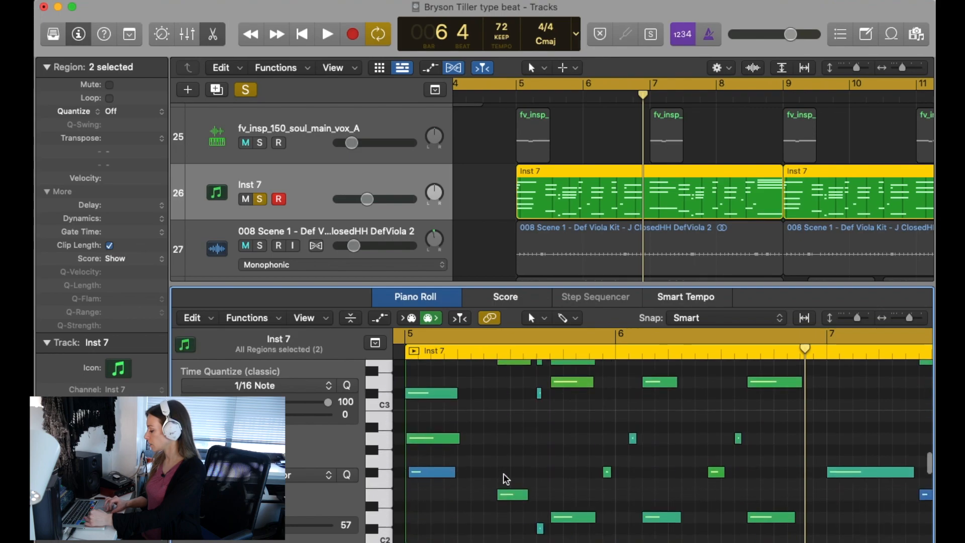
# Audition the lowest note of the first chord at the start of bar 5 in the Inst 7 region
pyautogui.click(438, 475)
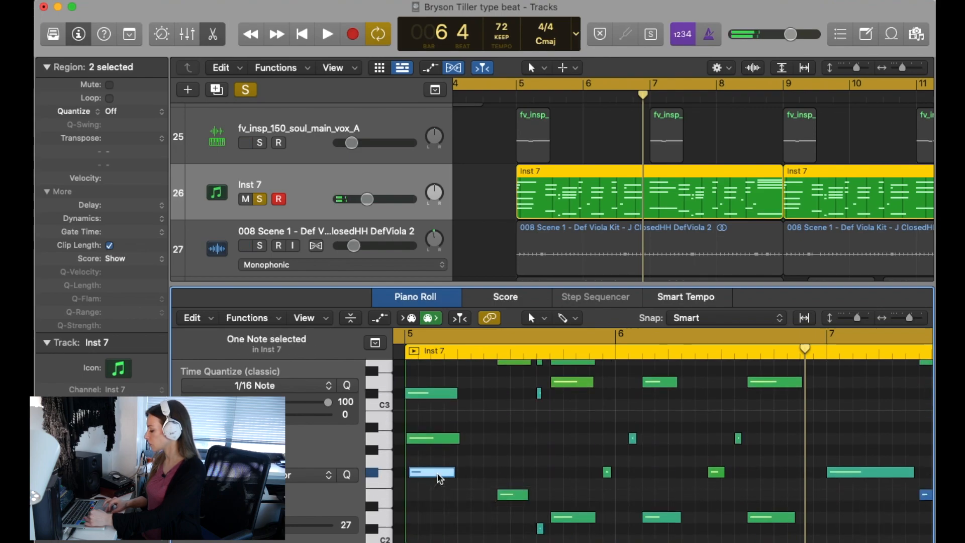
pyautogui.click(438, 473)
pyautogui.scroll(5, 646, 191)
pyautogui.scroll(-5, 647, 190)
pyautogui.scroll(1, 647, 193)
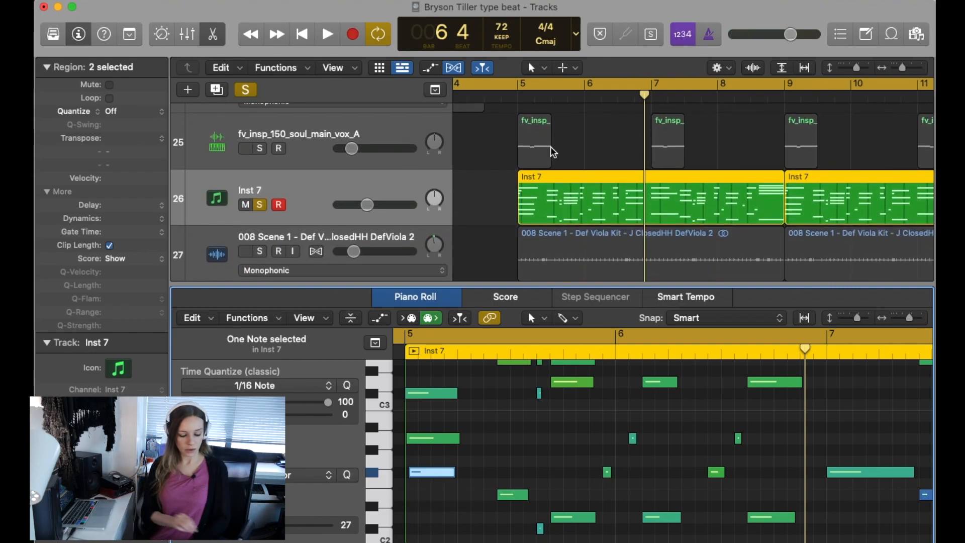
# Switch the solo from Inst 7 to vocal track 25 and play it from bar 5, then stop playback
pyautogui.click(261, 147)
pyautogui.click(259, 204)
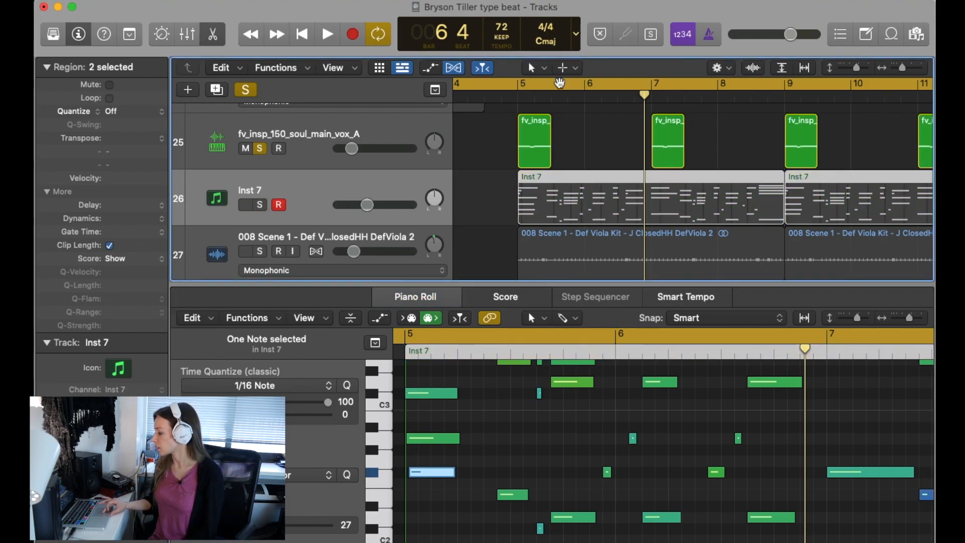
pyautogui.click(563, 84)
pyautogui.click(522, 96)
pyautogui.press('space')
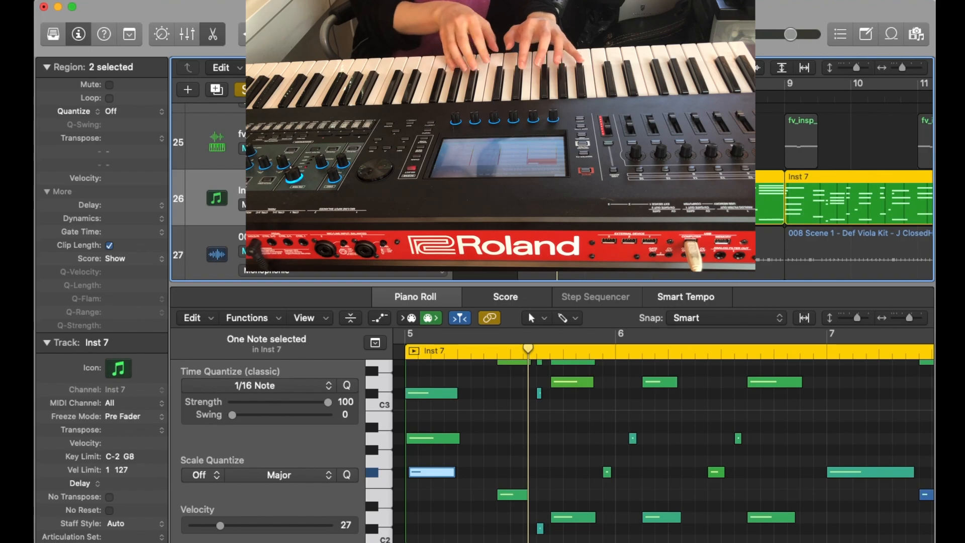
pyautogui.press('space')
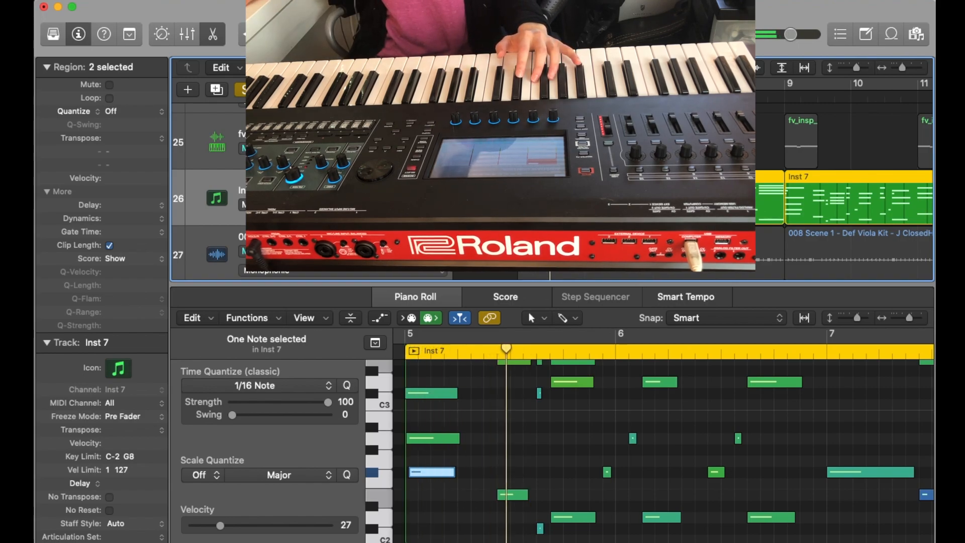
# Audition the lowest notes of the second and third chords in bar 5 of Inst 7 and check their pitches
pyautogui.click(509, 495)
pyautogui.scroll(1, 511, 445)
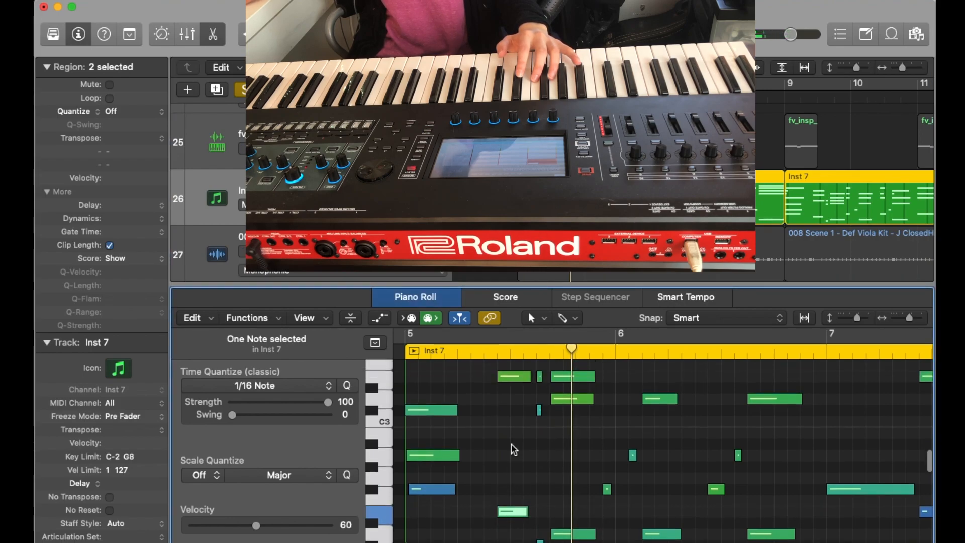
pyautogui.scroll(1, 511, 444)
pyautogui.scroll(3, 506, 488)
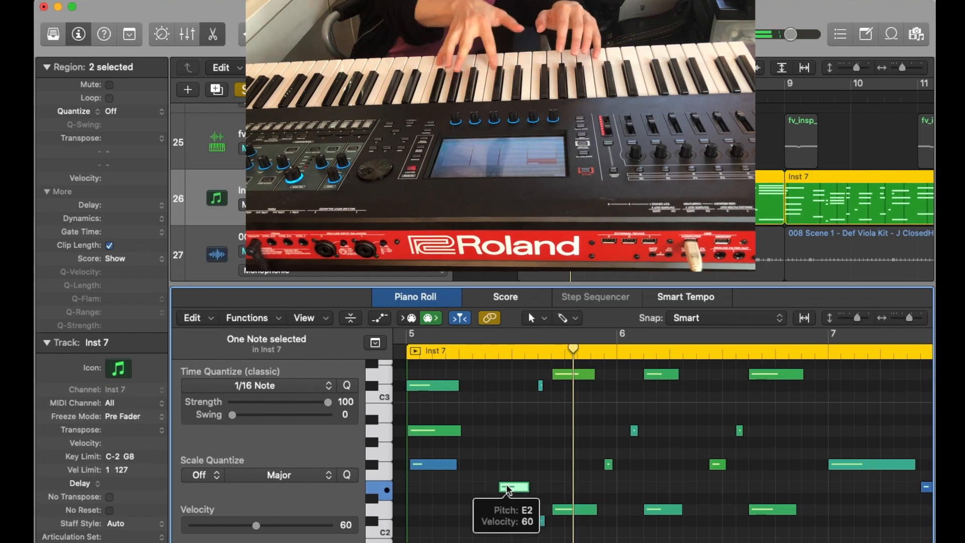
pyautogui.scroll(-1, 502, 471)
pyautogui.scroll(-2, 527, 464)
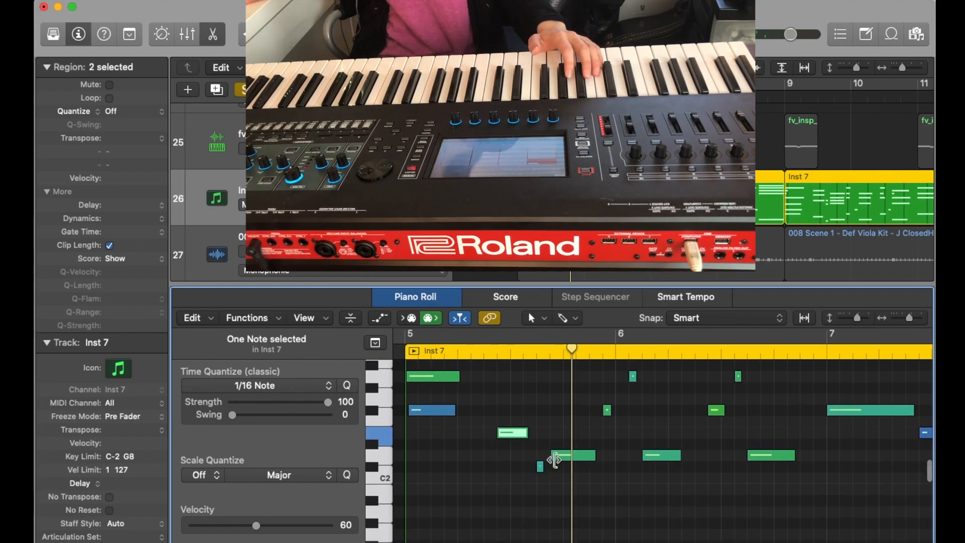
pyautogui.click(569, 456)
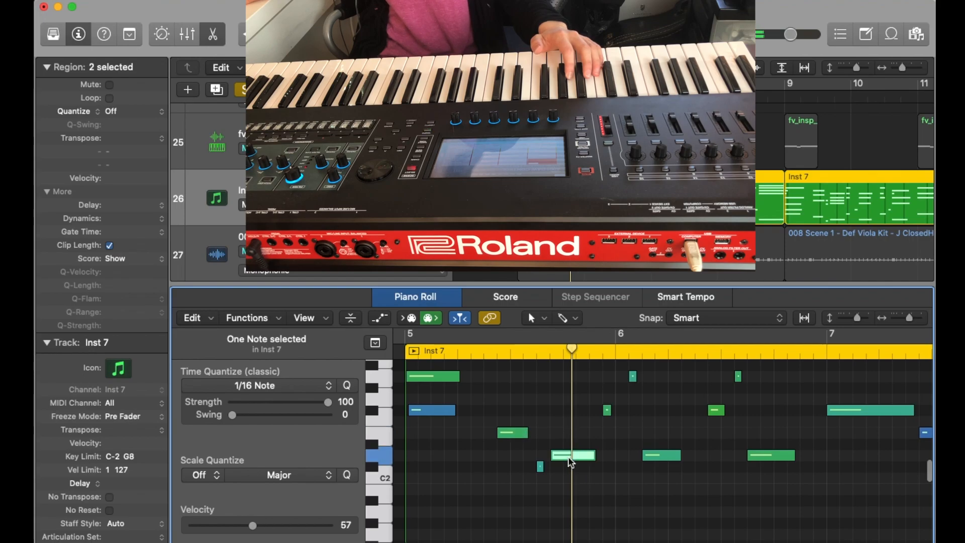
pyautogui.moveTo(570, 462)
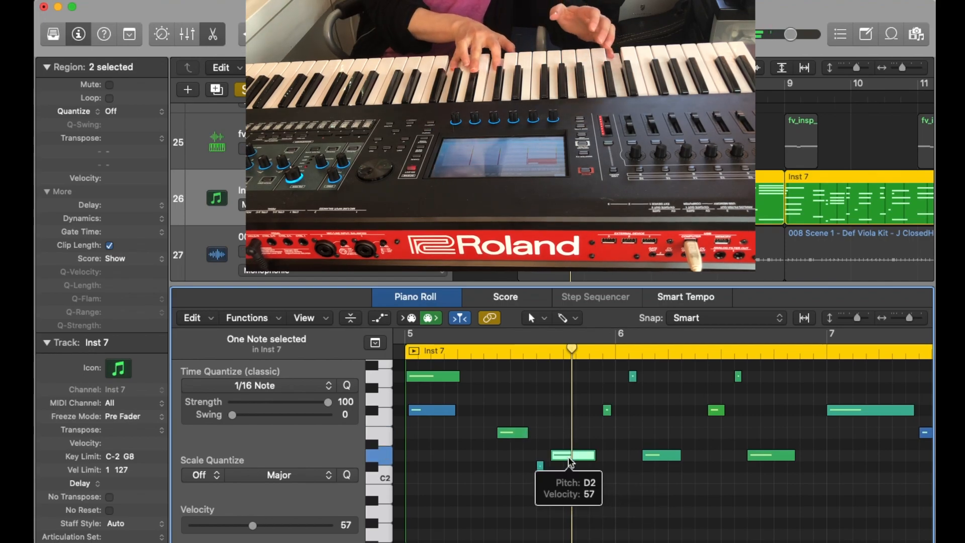
# Audition the E3 note and the top note of the third chord in bar 5 of the Inst 7 region
pyautogui.scroll(7, 571, 461)
pyautogui.click(575, 438)
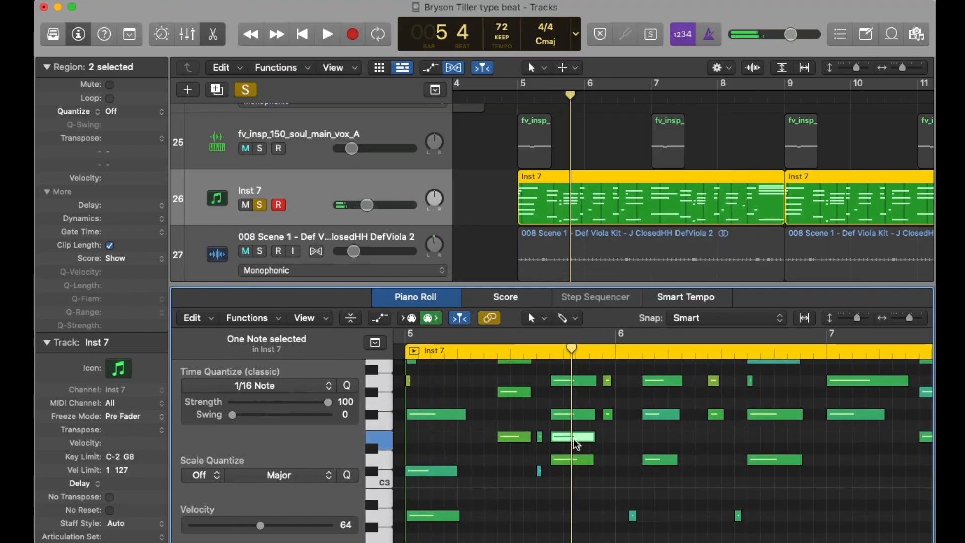
pyautogui.moveTo(576, 444)
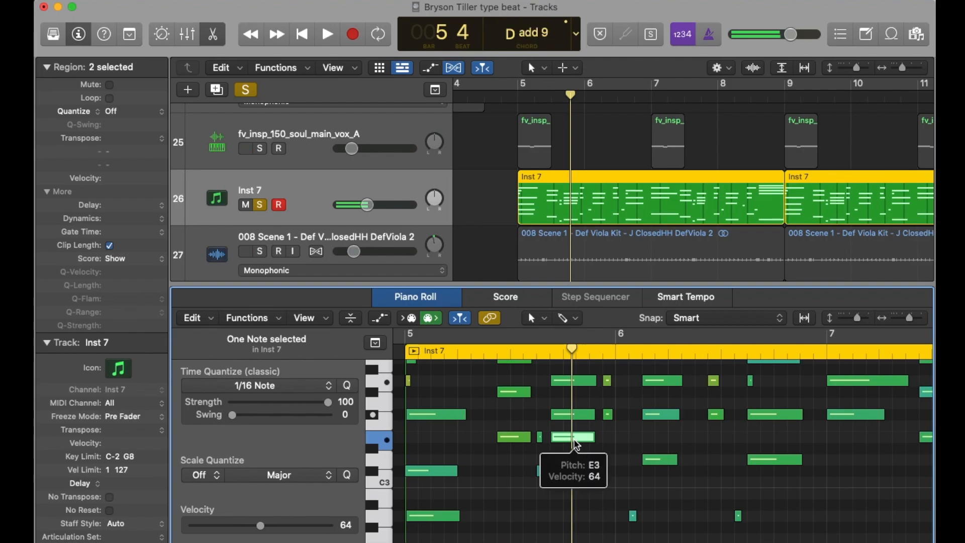
pyautogui.click(569, 380)
pyautogui.scroll(4, 569, 383)
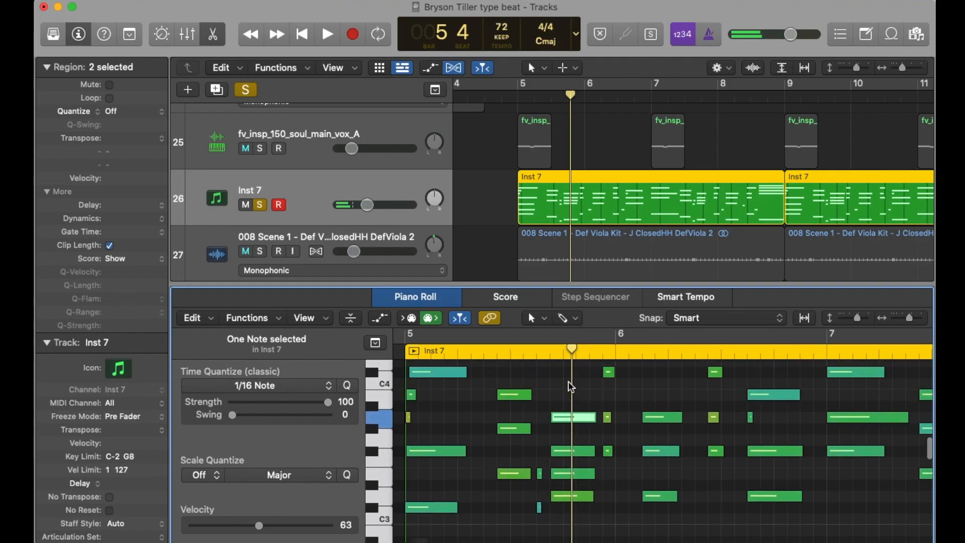
pyautogui.scroll(-2, 570, 384)
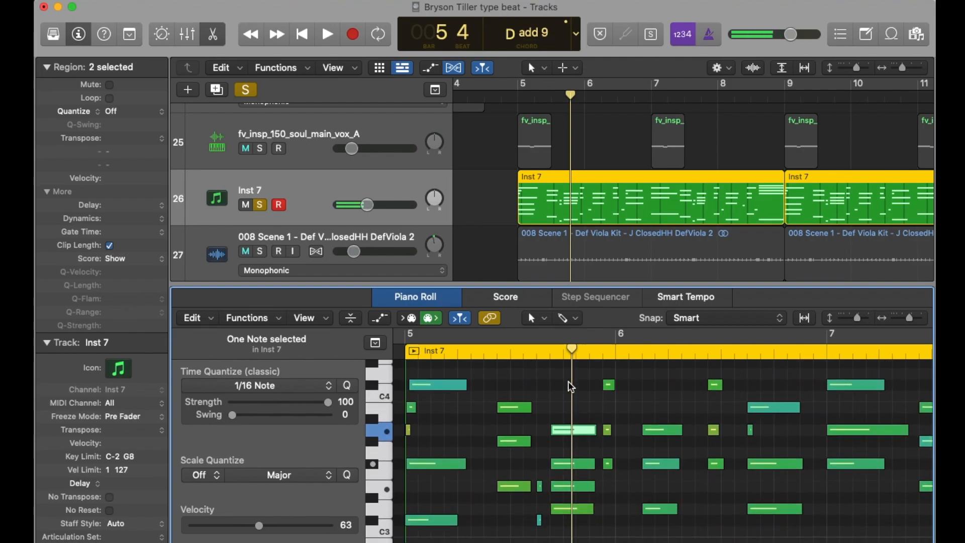
# Play the soloed Inst 7 part from the end of bar 7 to the last chord of bar 8, then stop
pyautogui.hscroll(5, 571, 387)
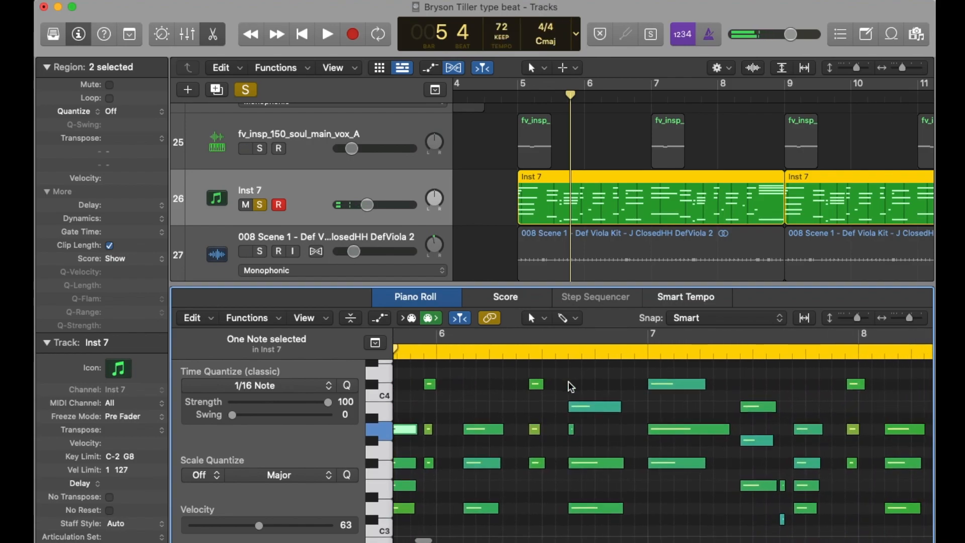
pyautogui.hscroll(5, 696, 500)
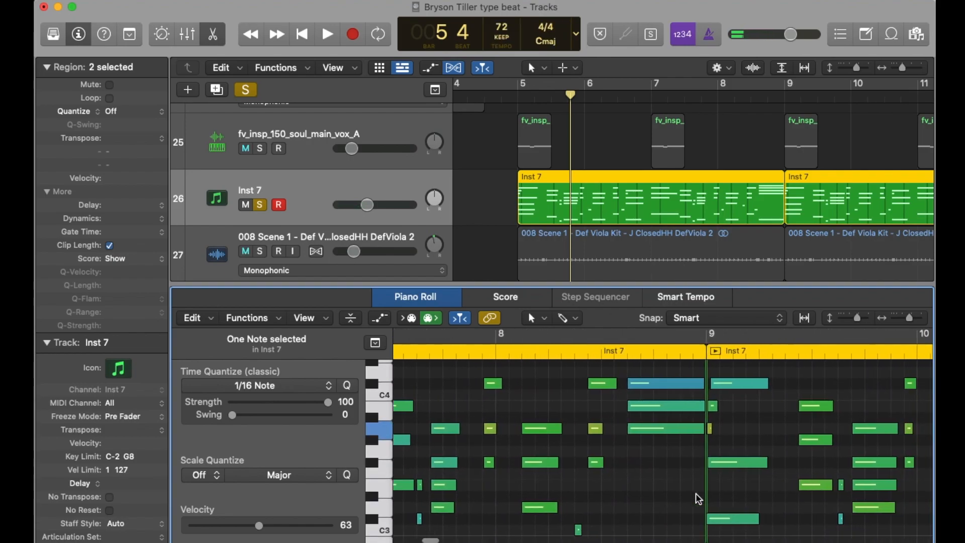
pyautogui.click(714, 95)
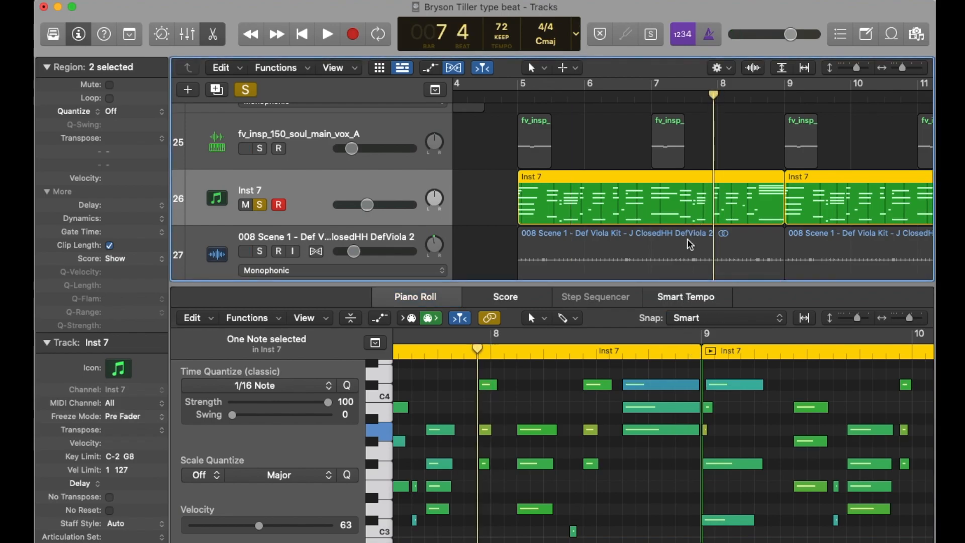
pyautogui.hscroll(2, 691, 226)
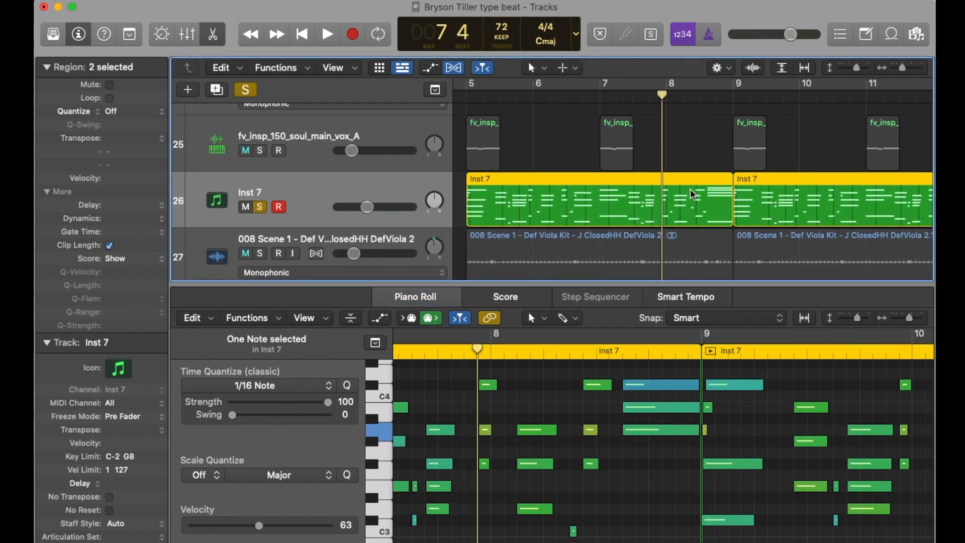
pyautogui.press('space')
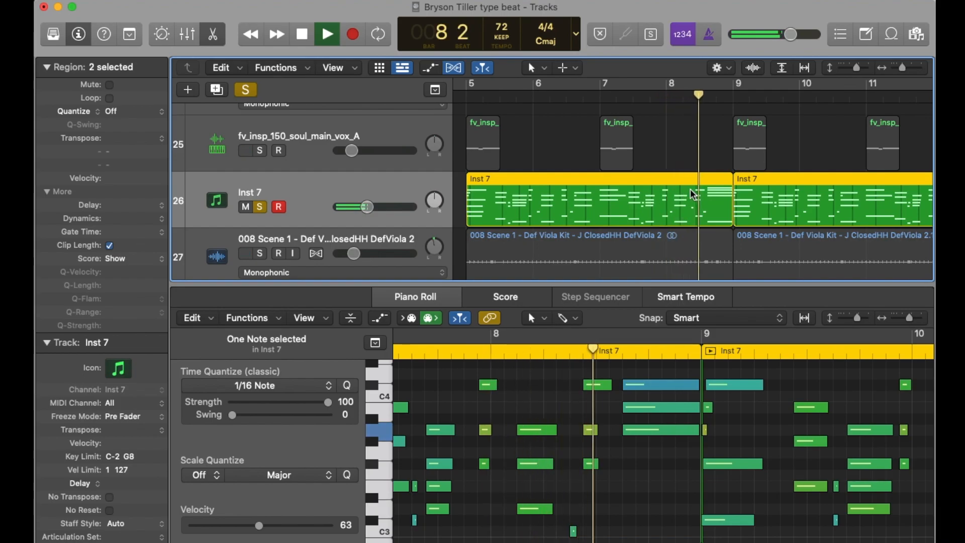
pyautogui.press('space')
# Audition the top note and the C#4 note of the last chord in bar 8, showing only the first Inst 7 region's notes
pyautogui.scroll(3, 648, 432)
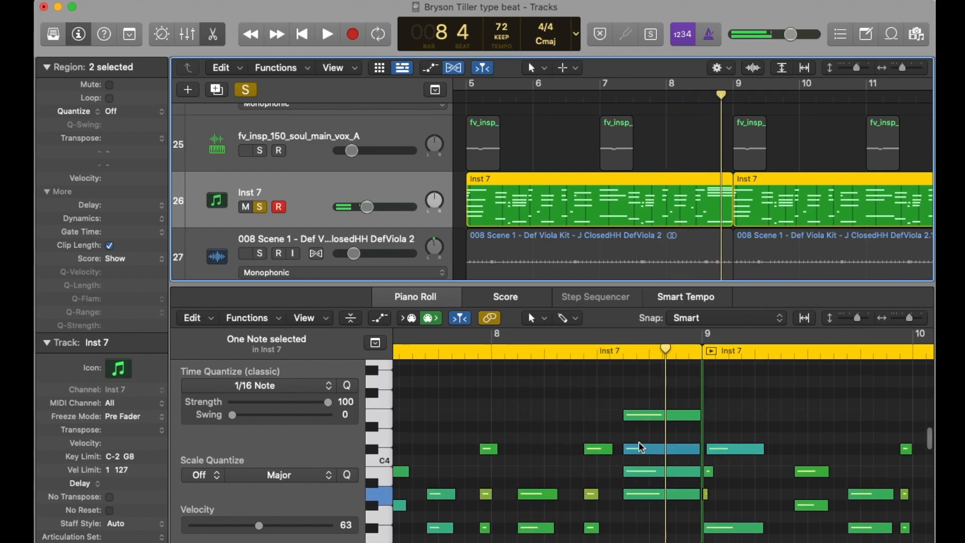
pyautogui.click(641, 415)
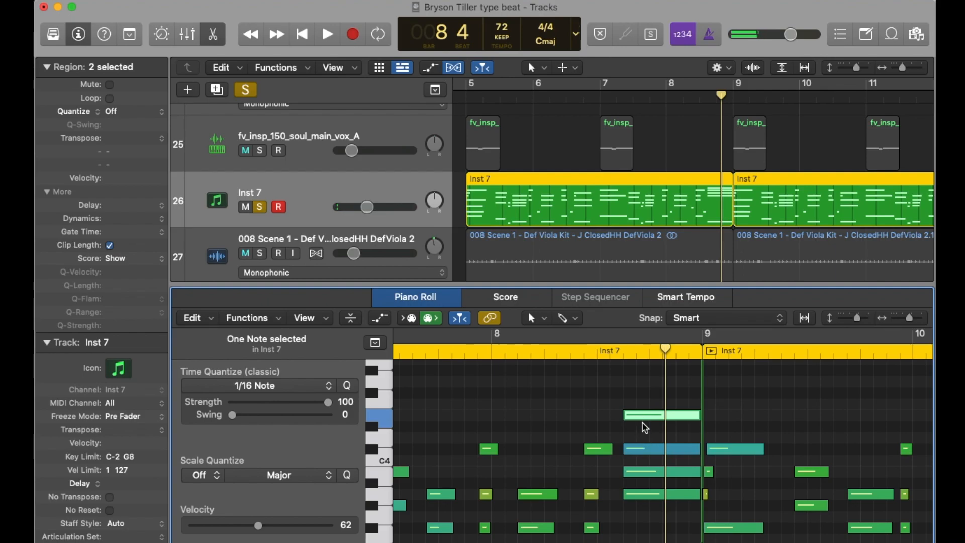
pyautogui.scroll(-1, 645, 428)
pyautogui.click(642, 416)
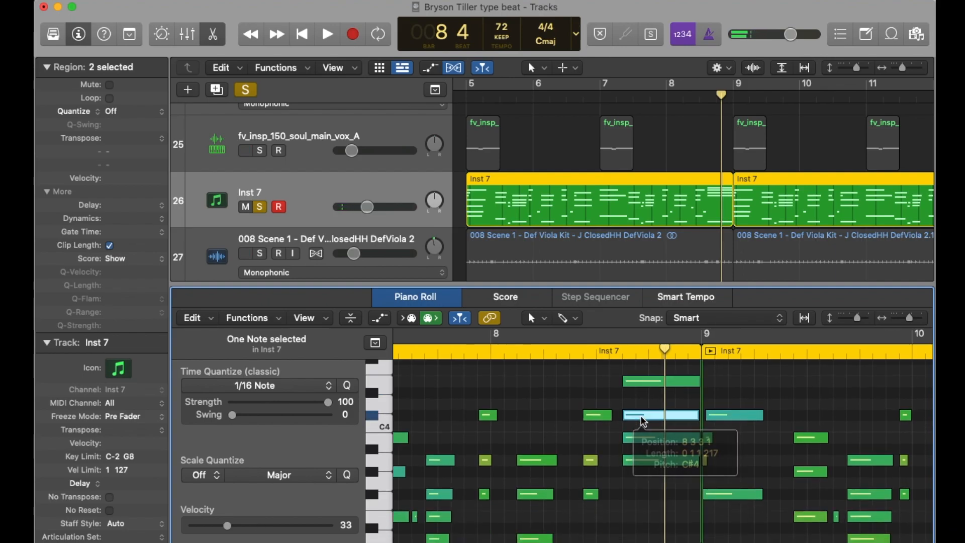
pyautogui.doubleClick(640, 417)
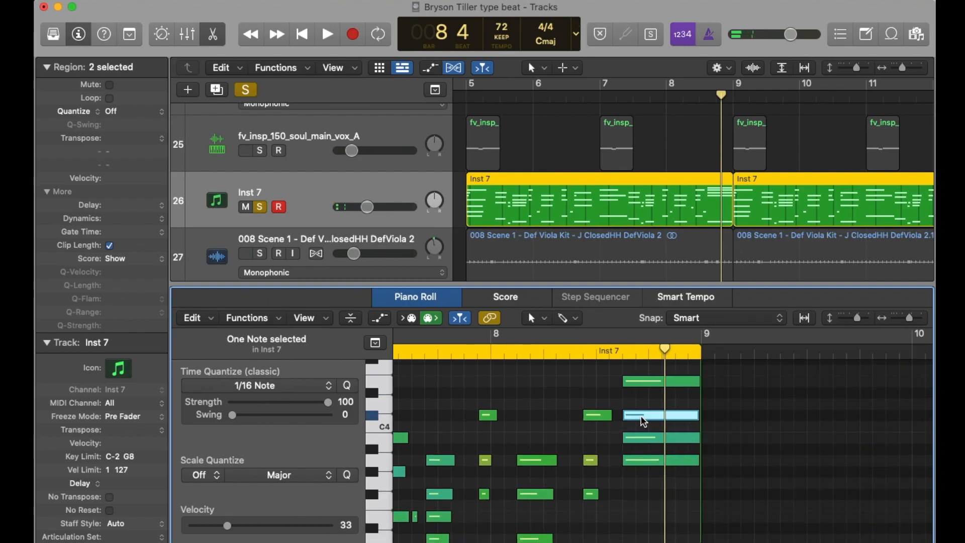
pyautogui.scroll(-5, 627, 456)
pyautogui.scroll(3, 630, 458)
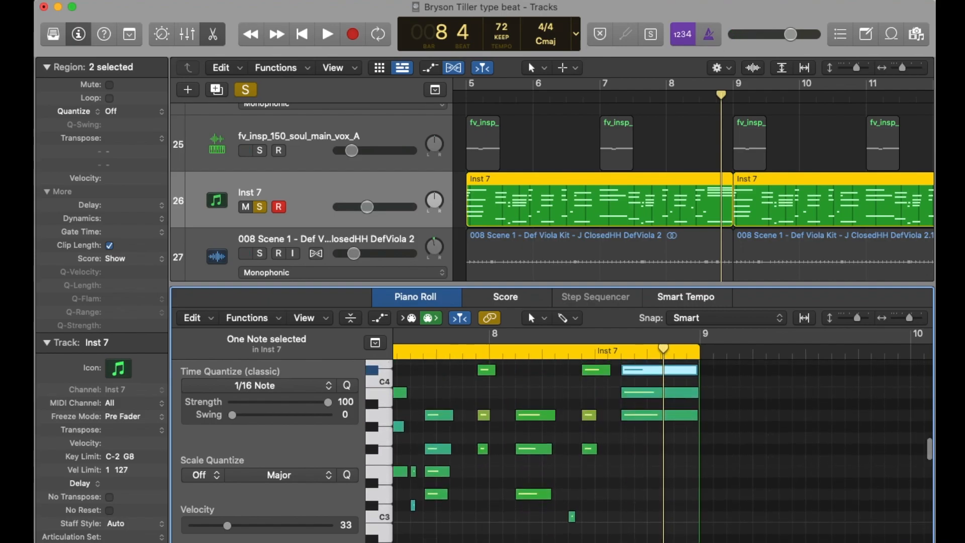
# Return the playhead to the start of bar 5 and clear the solo so all tracks sound
pyautogui.hscroll(2, 726, 130)
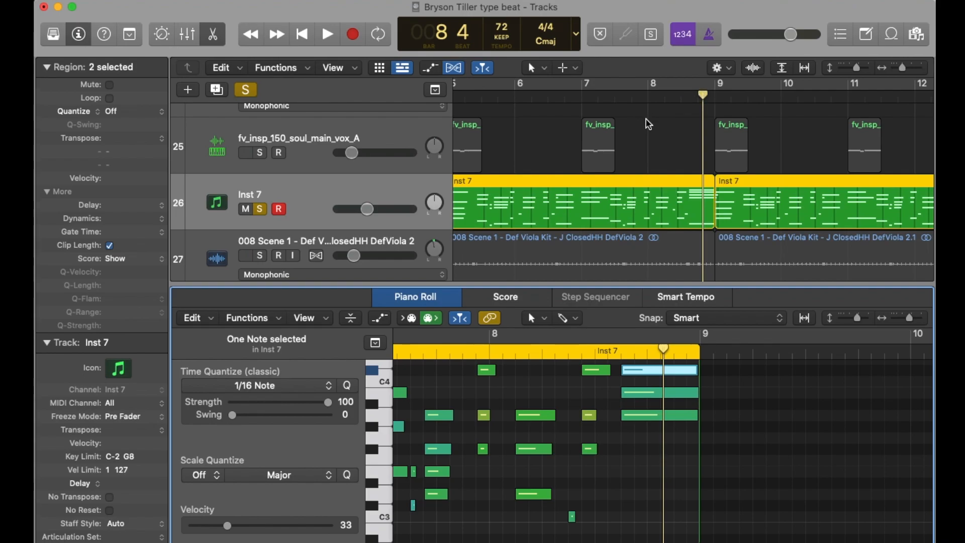
pyautogui.hscroll(-3, 648, 124)
pyautogui.moveTo(513, 96); pyautogui.dragTo(481, 96)
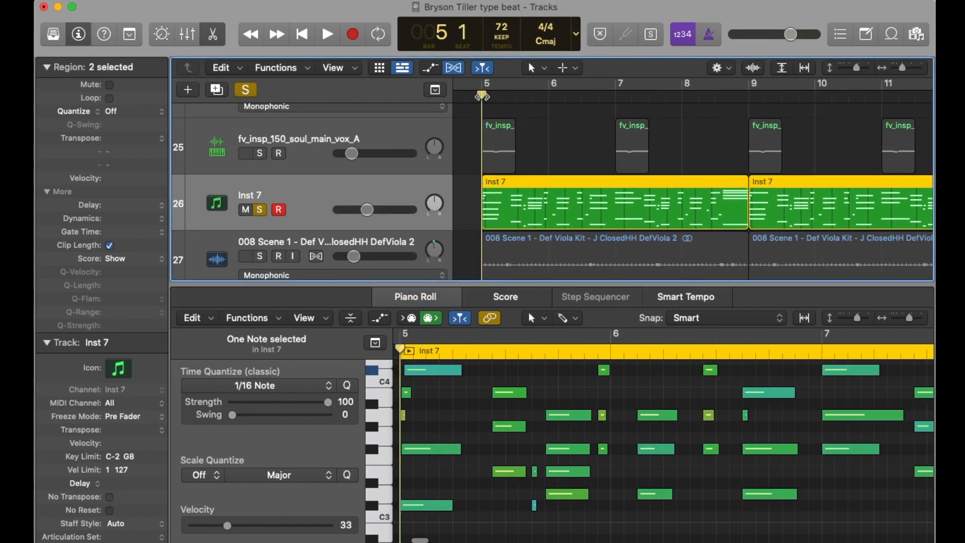
pyautogui.click(248, 92)
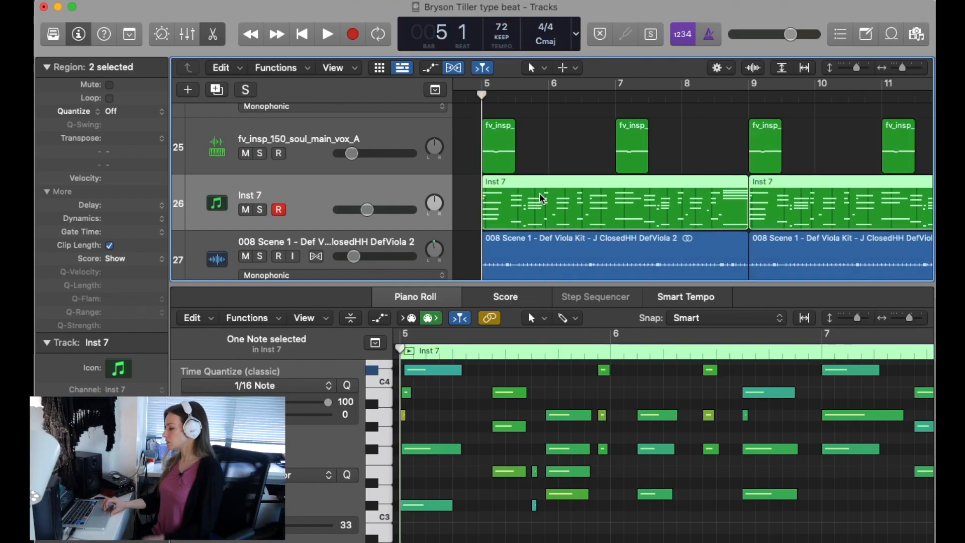
# Select the closed hi-hat track 27 and examine its regions together with the snare track 28 from bar 5 onward
pyautogui.scroll(-3, 542, 201)
pyautogui.scroll(3, 541, 199)
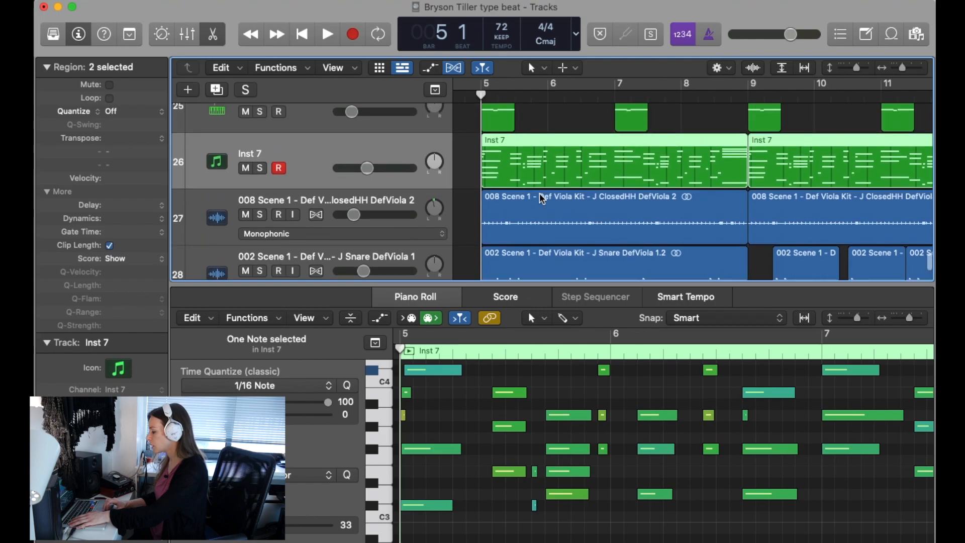
pyautogui.click(379, 203)
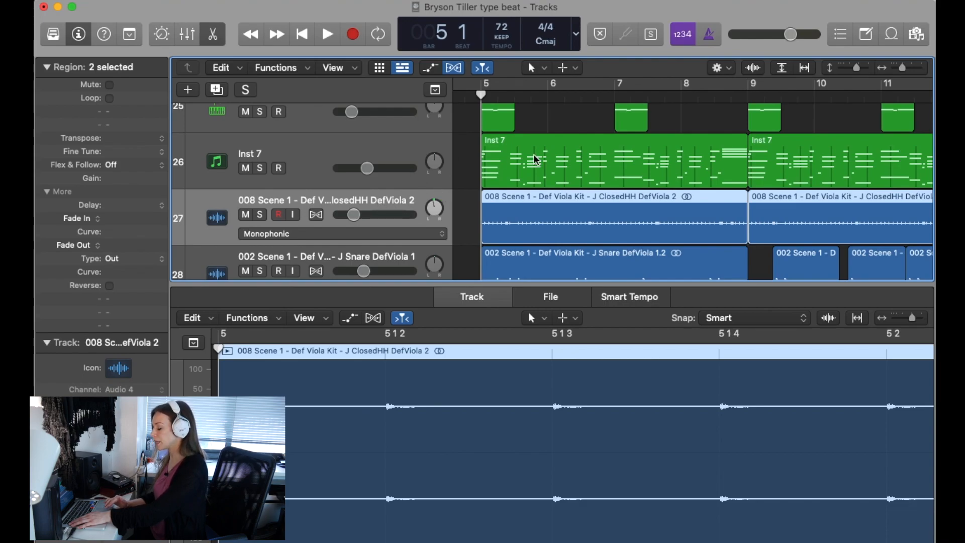
pyautogui.scroll(1, 487, 163)
pyautogui.scroll(-3, 450, 171)
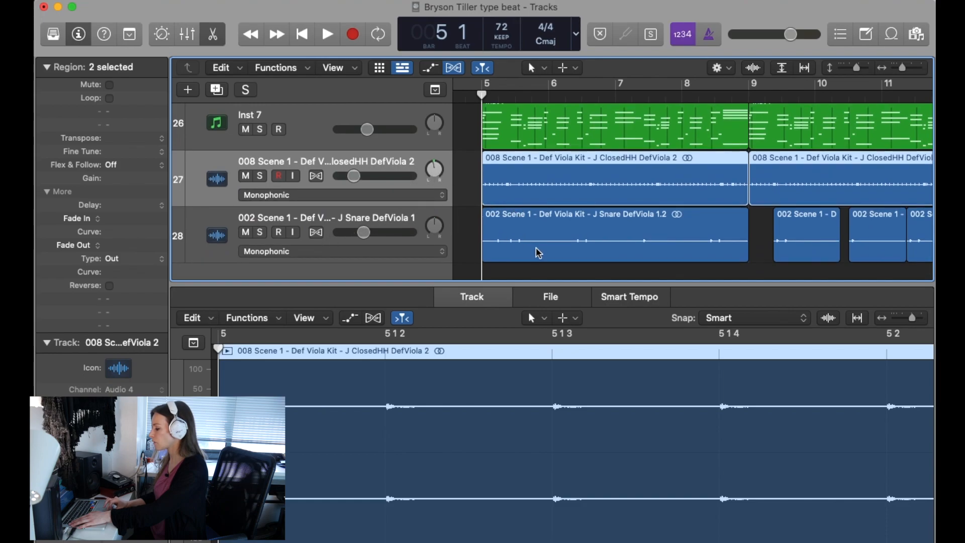
pyautogui.hscroll(-2, 561, 207)
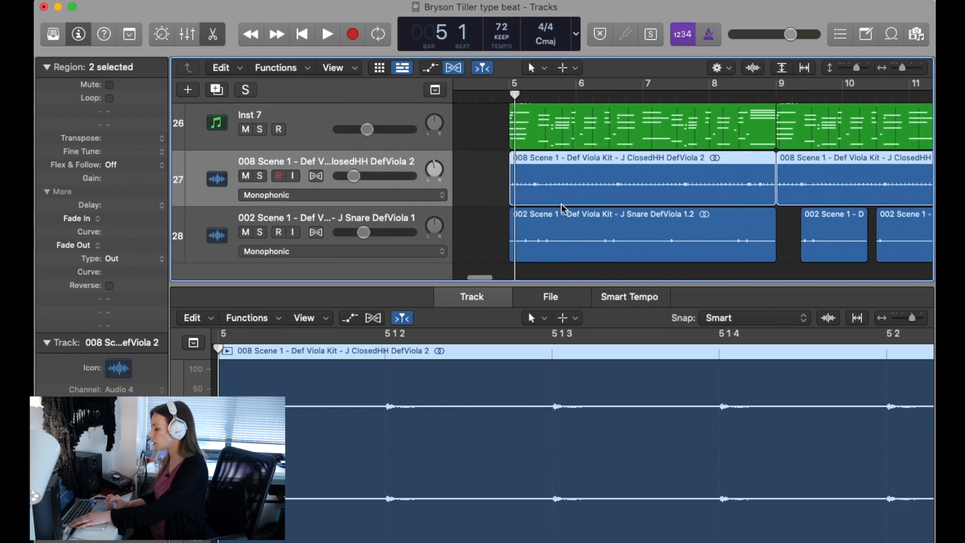
pyautogui.hscroll(4, 562, 207)
pyautogui.hscroll(-2, 485, 198)
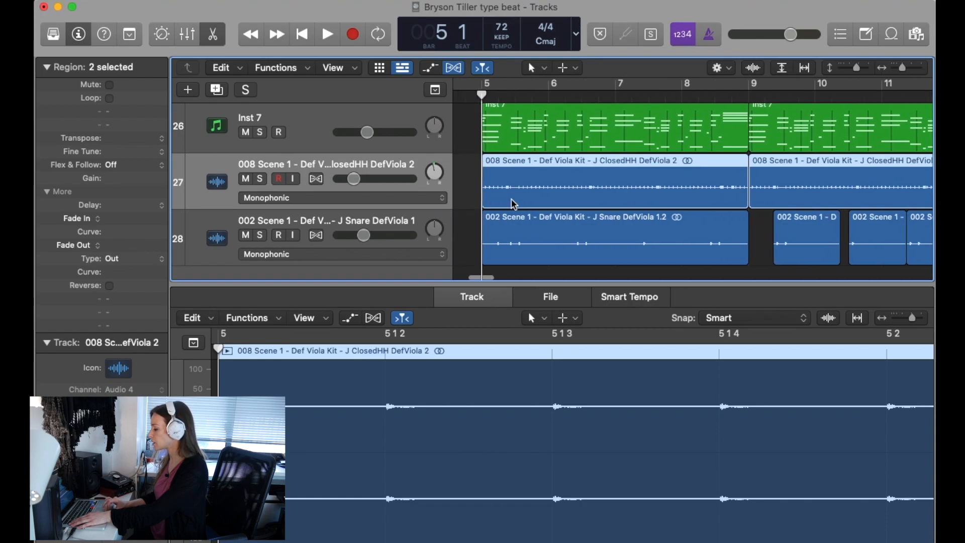
# Show the LAYS 808 (OPTICS DRUM KIT) pattern and the Kyle Beats Modern 808s region, then place the playhead at bar 9
pyautogui.scroll(10, 782, 150)
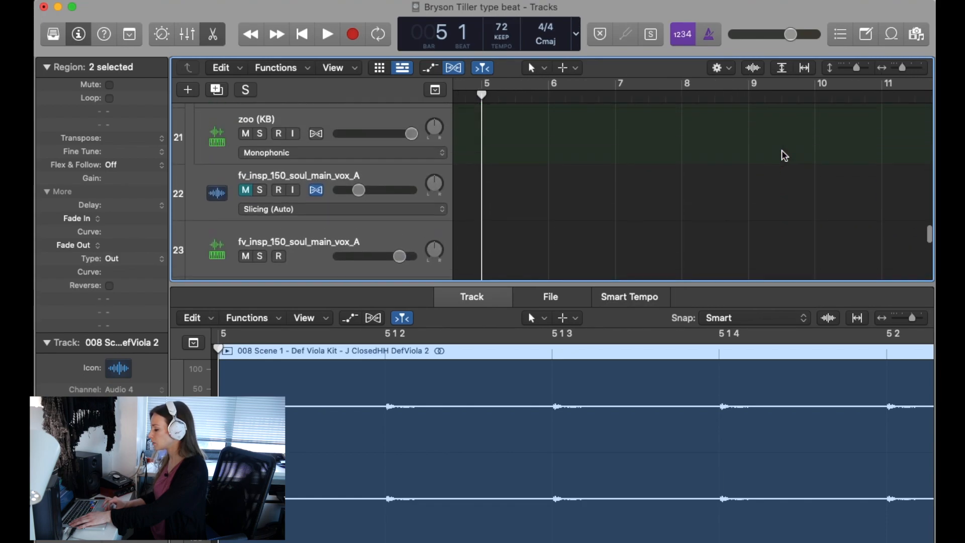
pyautogui.scroll(8, 782, 150)
pyautogui.hscroll(5, 782, 150)
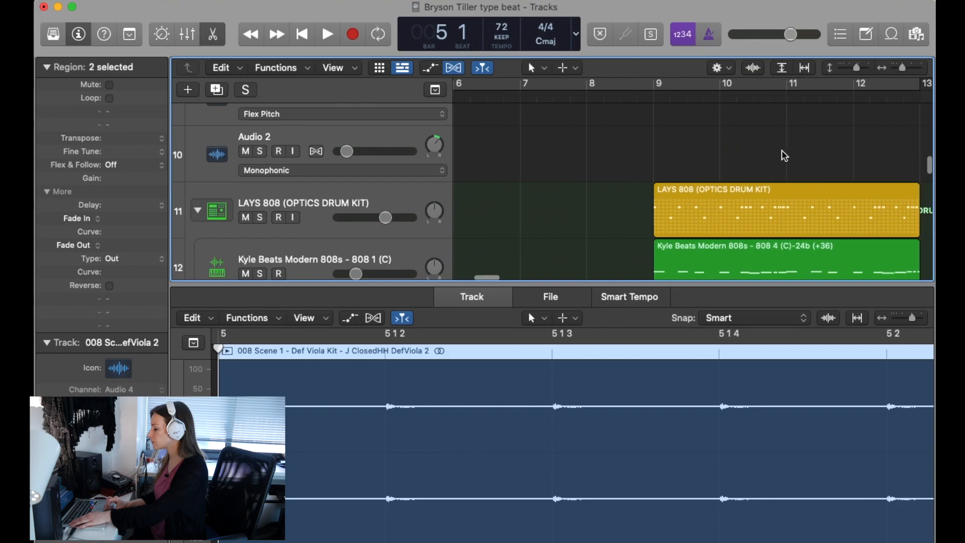
pyautogui.hscroll(-4, 782, 151)
pyautogui.scroll(-2, 780, 152)
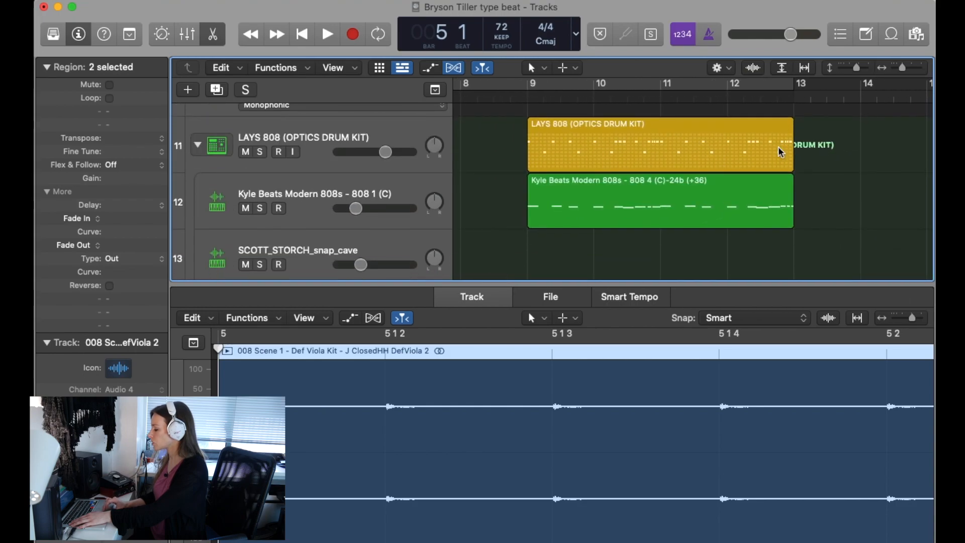
pyautogui.hscroll(2, 778, 151)
pyautogui.click(635, 156)
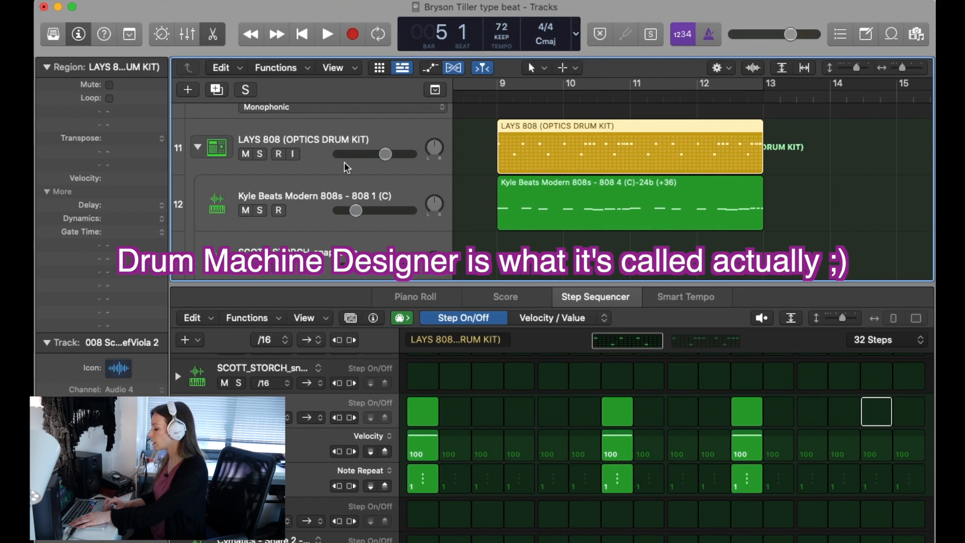
pyautogui.click(321, 186)
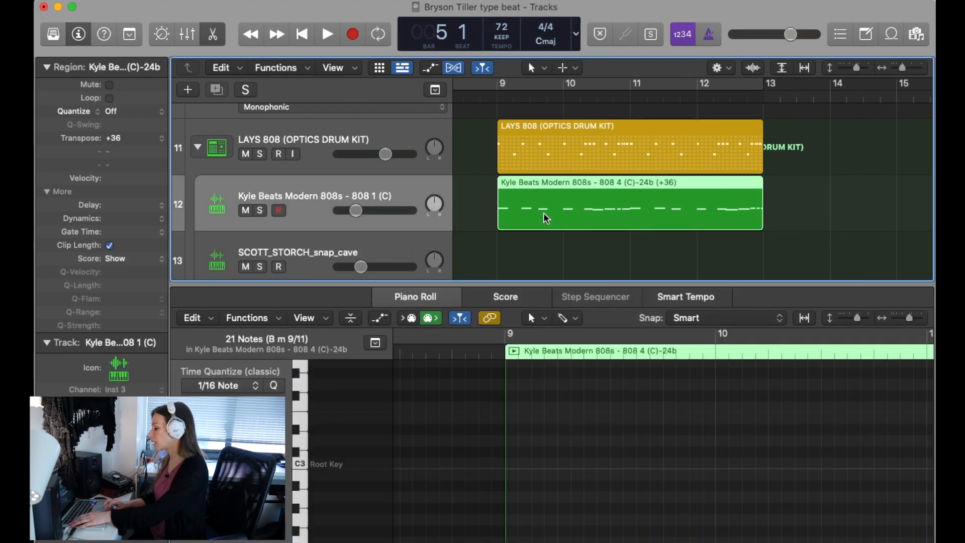
pyautogui.click(513, 98)
# Select vocal track 24 with its five vocal sample intro regions at the start of the song
pyautogui.scroll(-4, 516, 131)
pyautogui.scroll(-12, 517, 131)
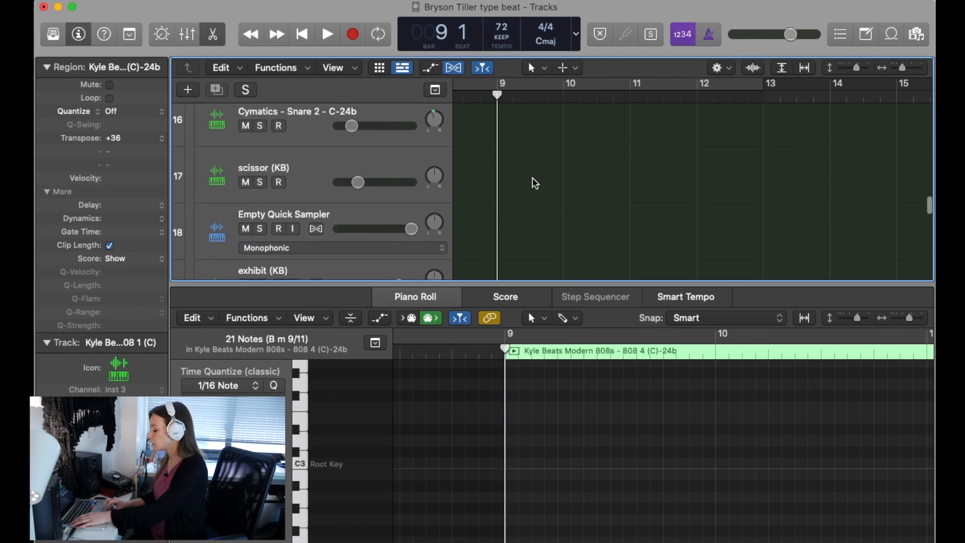
pyautogui.scroll(-2, 563, 195)
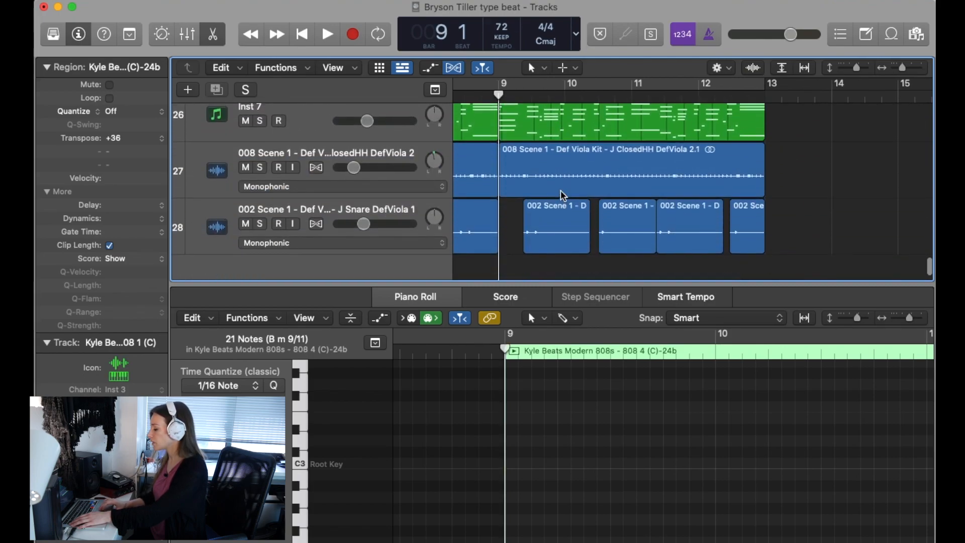
pyautogui.scroll(1, 563, 195)
pyautogui.hscroll(-2, 560, 192)
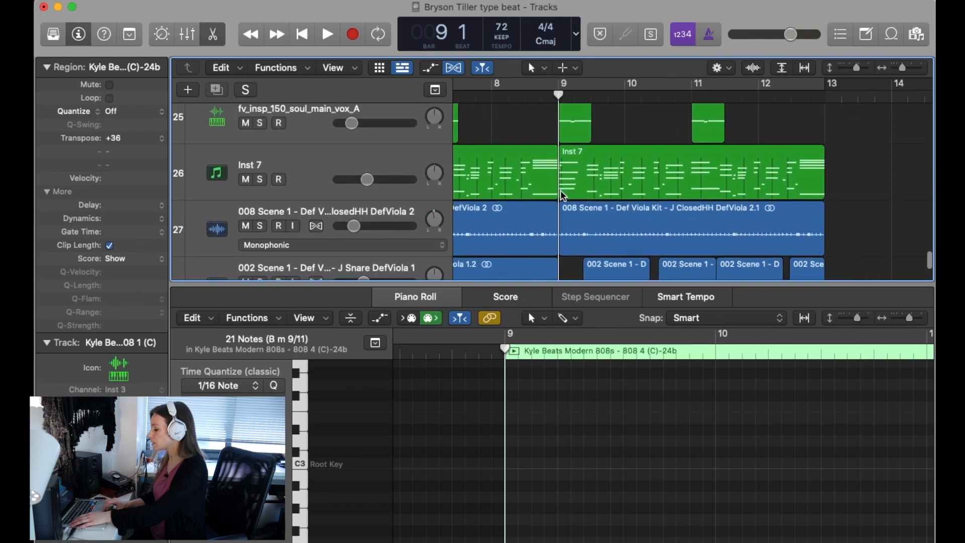
pyautogui.scroll(2, 560, 191)
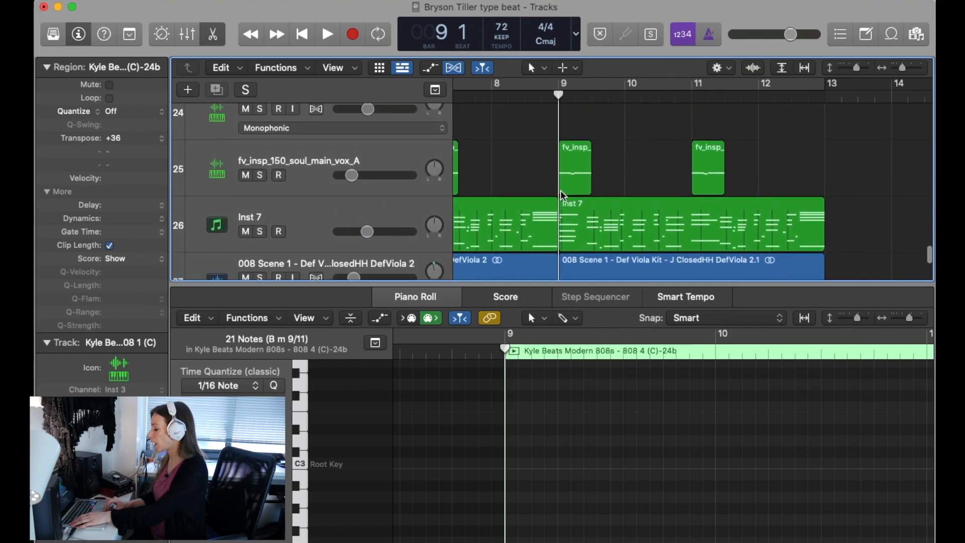
pyautogui.hscroll(-10, 560, 191)
pyautogui.scroll(2, 560, 191)
pyautogui.hscroll(-2, 562, 195)
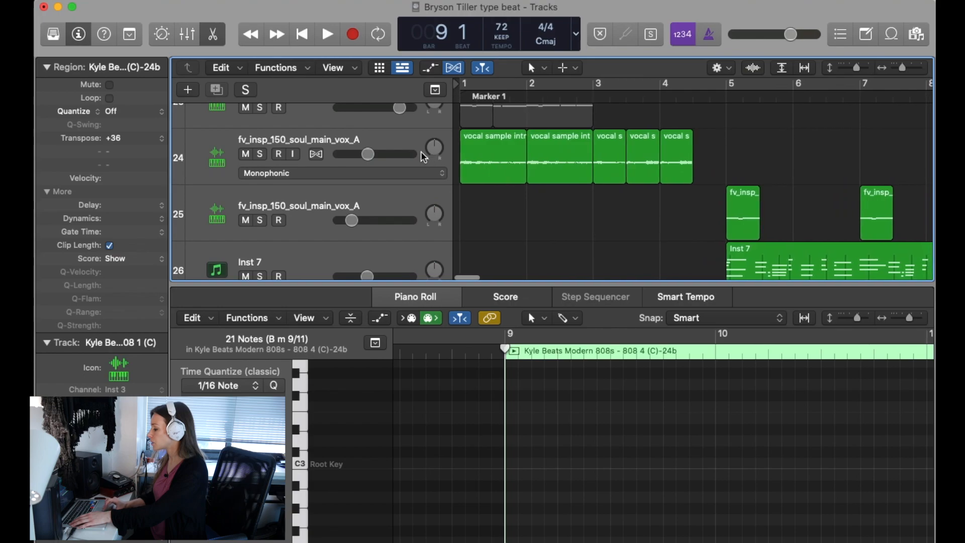
pyautogui.click(394, 151)
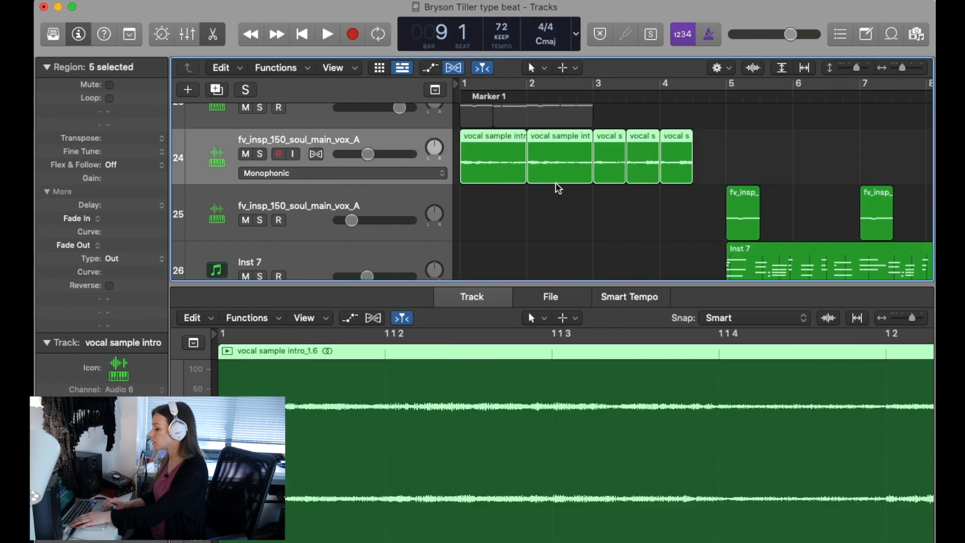
# Examine the arrangement of the vocal, Inst 7, hi-hat and snare tracks 24 to 28 across bars 1 to 13
pyautogui.scroll(-2, 587, 221)
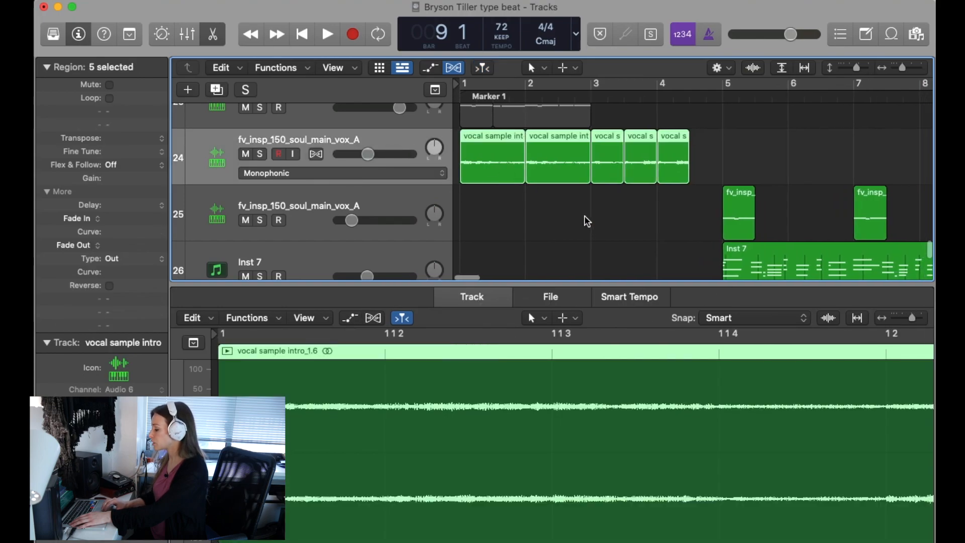
pyautogui.scroll(-5, 587, 221)
pyautogui.scroll(4, 586, 221)
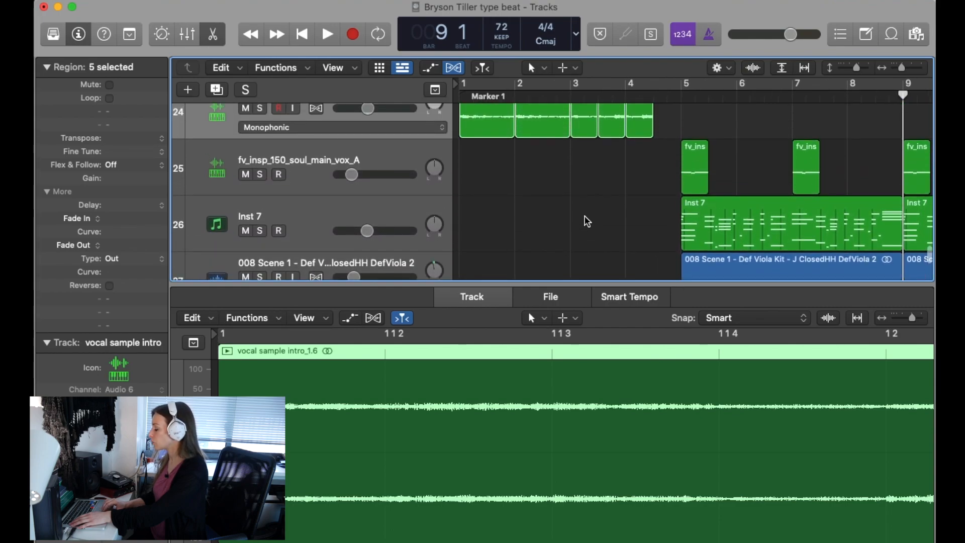
pyautogui.scroll(2, 553, 228)
pyautogui.press('super+Left')
pyautogui.press('super+Left')
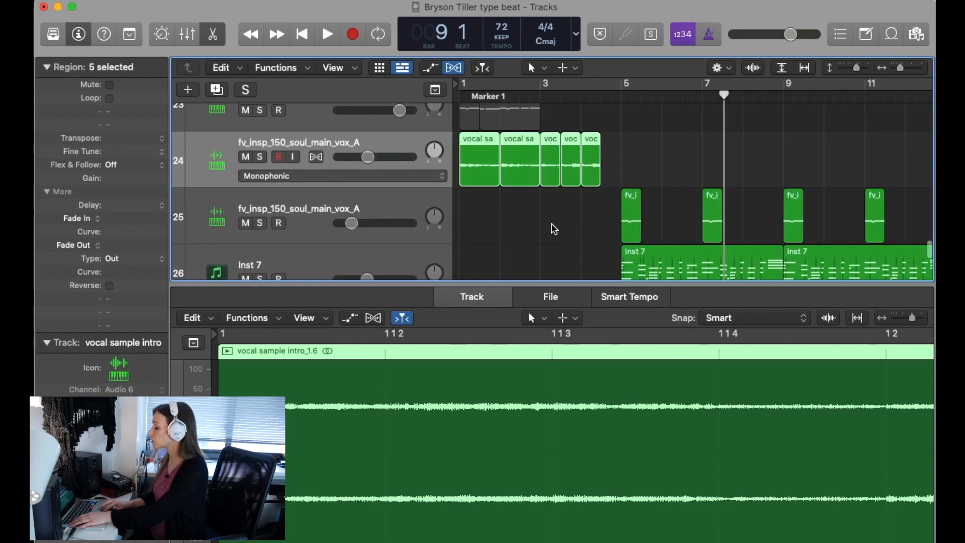
pyautogui.press('super+Right')
pyautogui.press('super+Right')
pyautogui.press('super+Right')
pyautogui.press('super+Right')
pyautogui.press('super+Right')
pyautogui.press('super+Left')
pyautogui.press('super+Left')
pyautogui.press('super+Left')
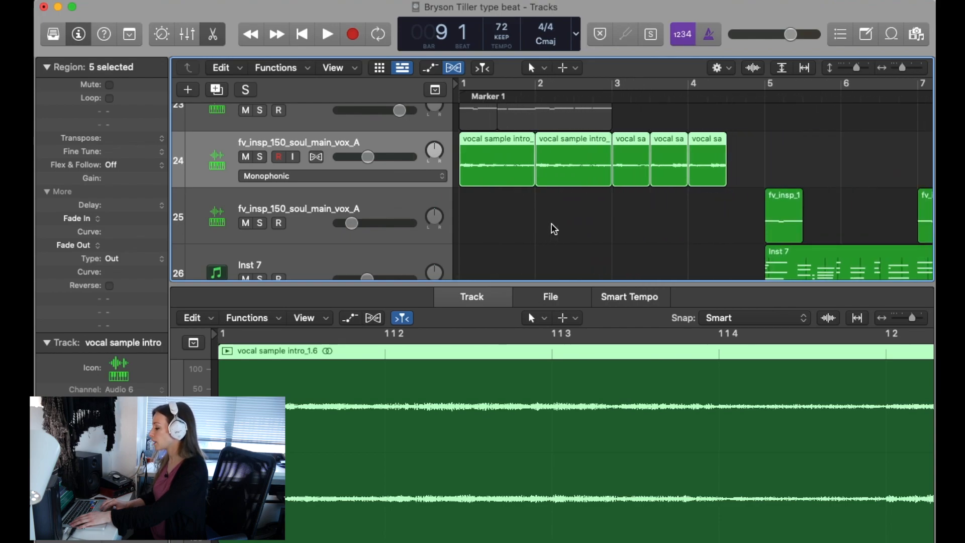
pyautogui.press('super+Left')
pyautogui.press('super+Left')
pyautogui.scroll(-5, 554, 229)
pyautogui.scroll(-2, 554, 229)
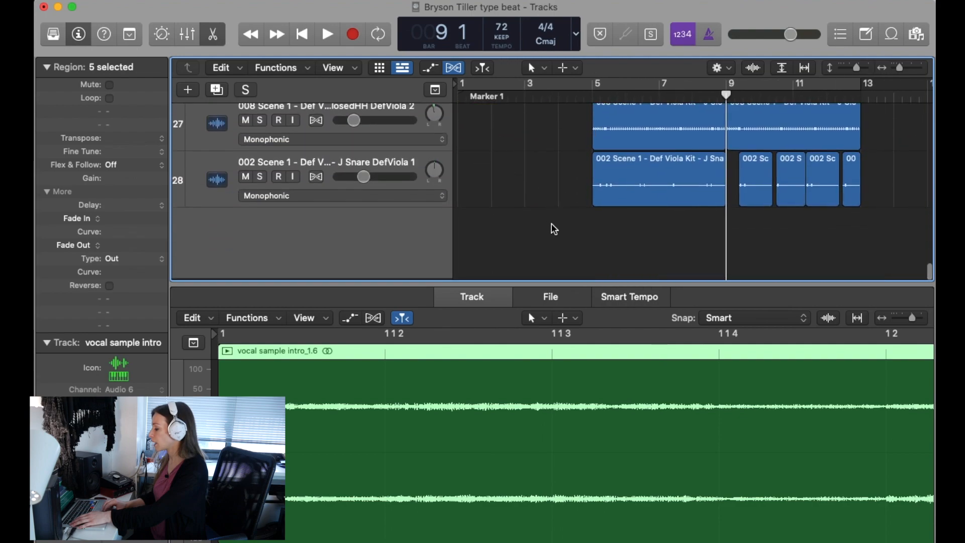
pyautogui.scroll(4, 554, 229)
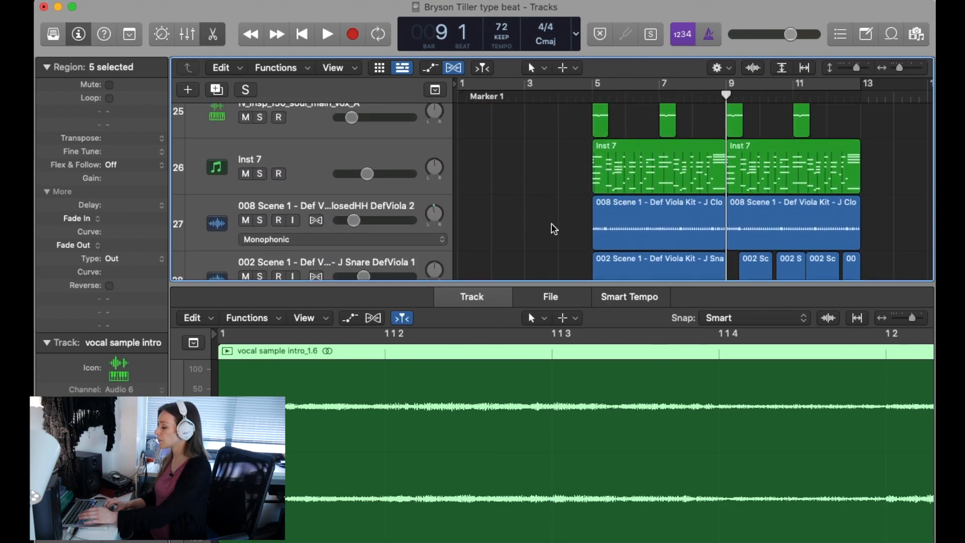